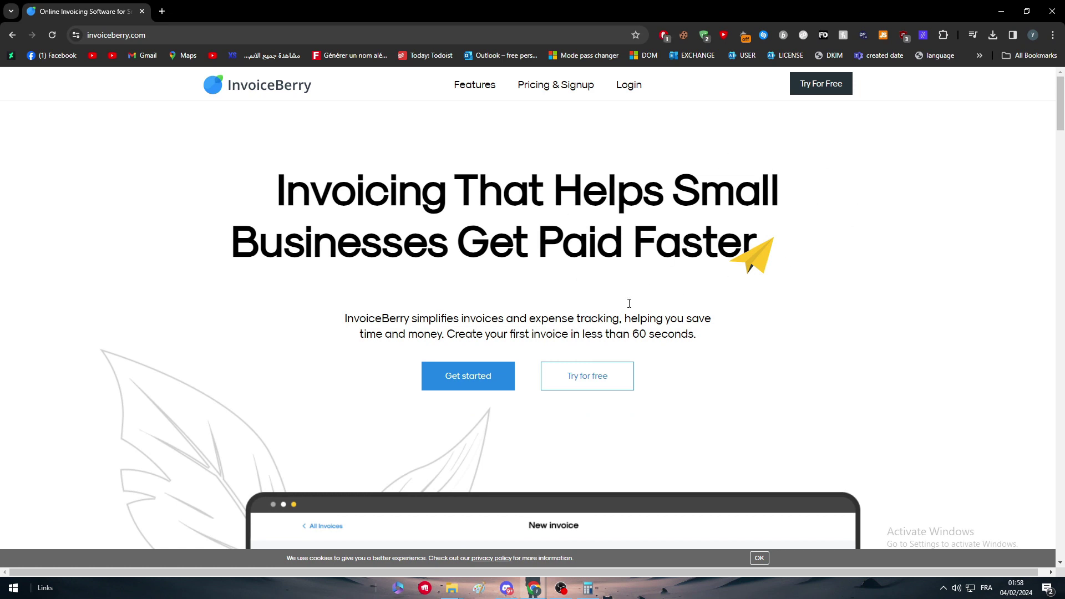
Open the free trial sign-up form from the InvoiceBerry home page.
scroll(629, 303, down, 5)
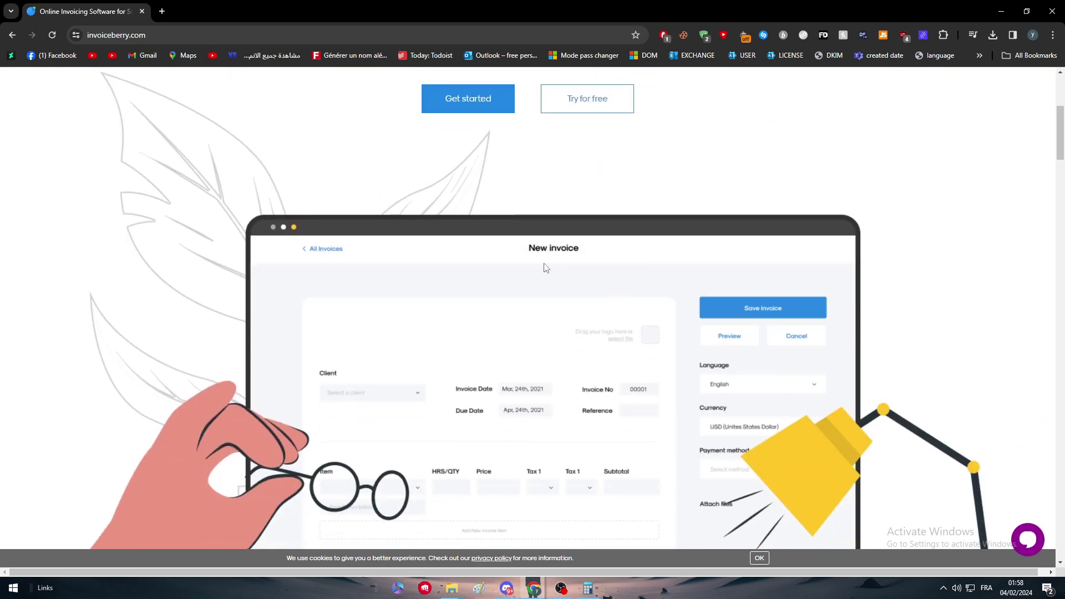
scroll(544, 268, up, 5)
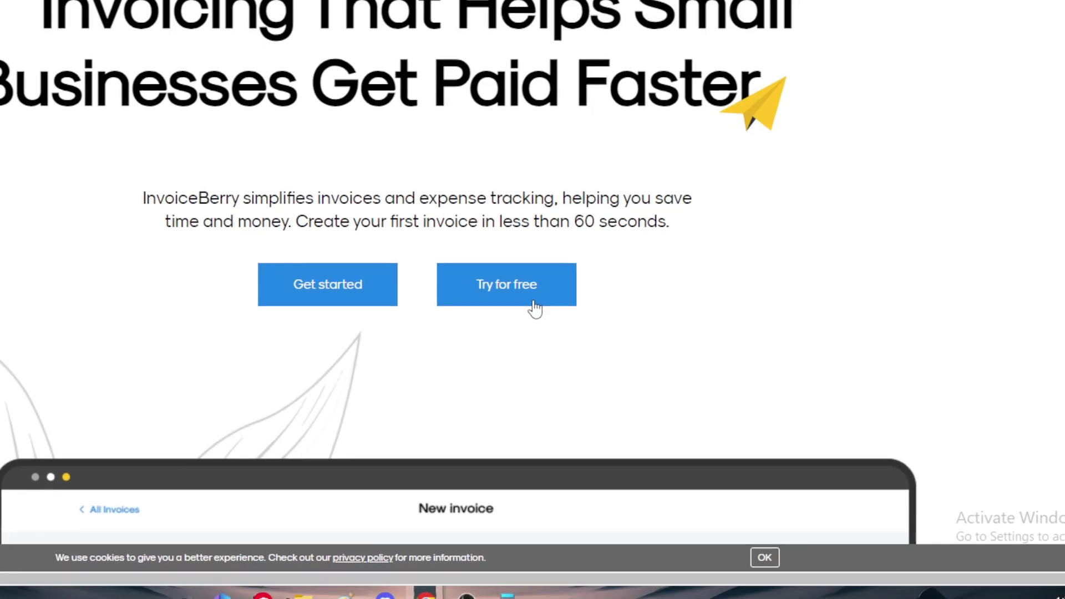
click(602, 384)
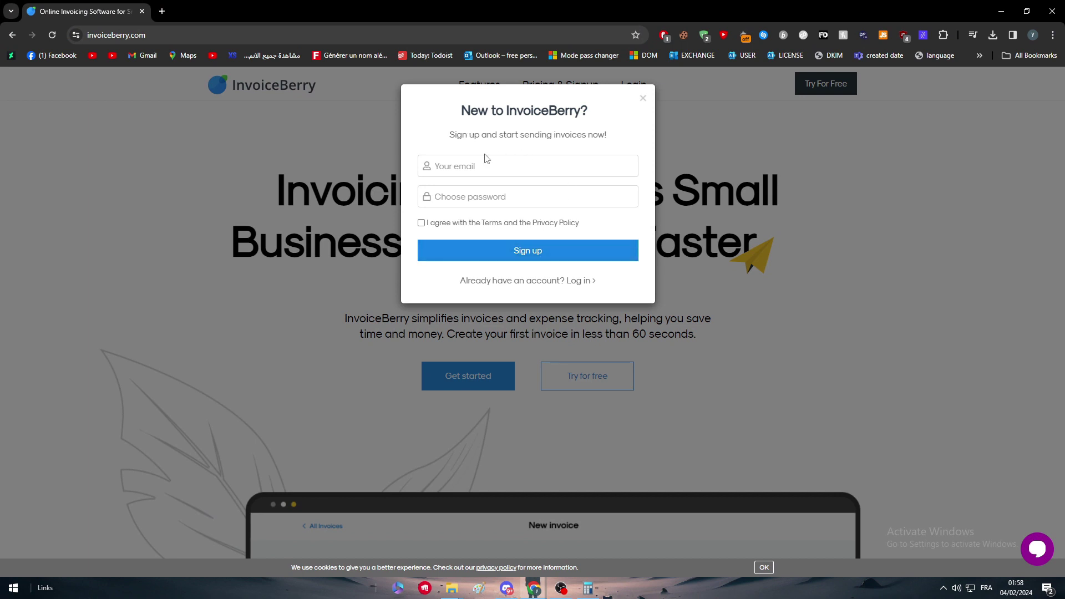
Copy the Google account's e-mail address from a new browser tab and enter it as the sign-up e-mail.
drag(454, 132, 582, 136)
click(562, 159)
click(452, 167)
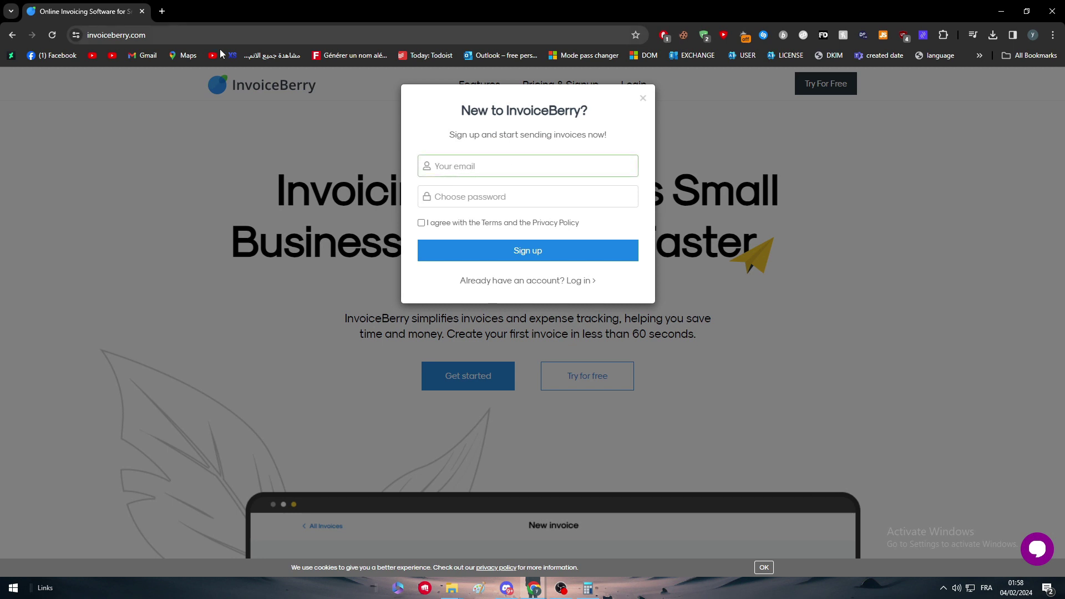
text(yassin)
click(162, 11)
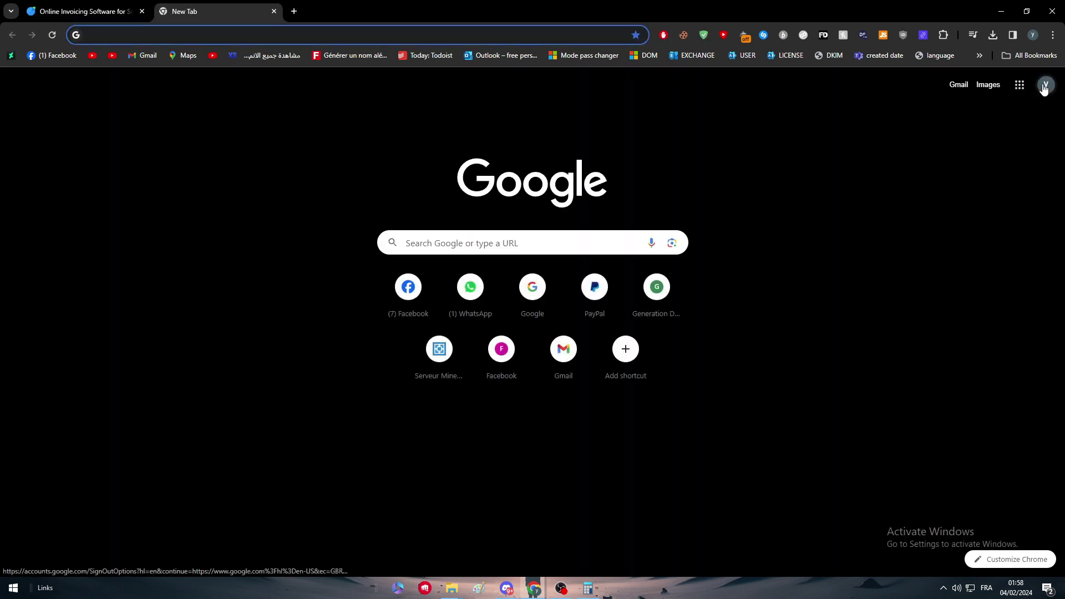
click(1044, 86)
triple_click(965, 117)
click(88, 5)
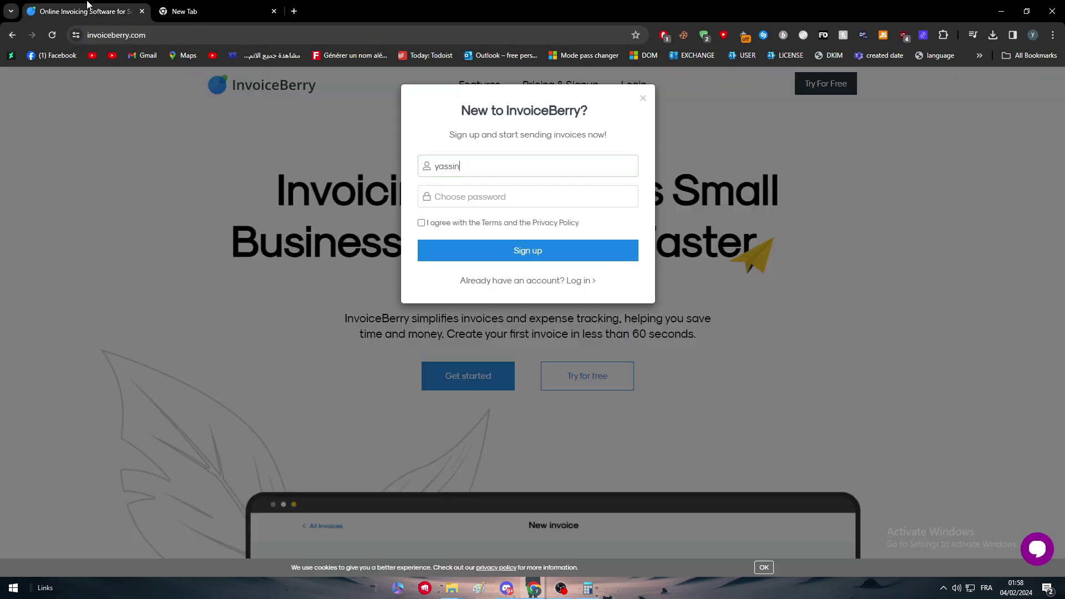
double_click(485, 166)
key(ctrl+v)
Enter the account password and submit the sign-up form.
key(Tab)
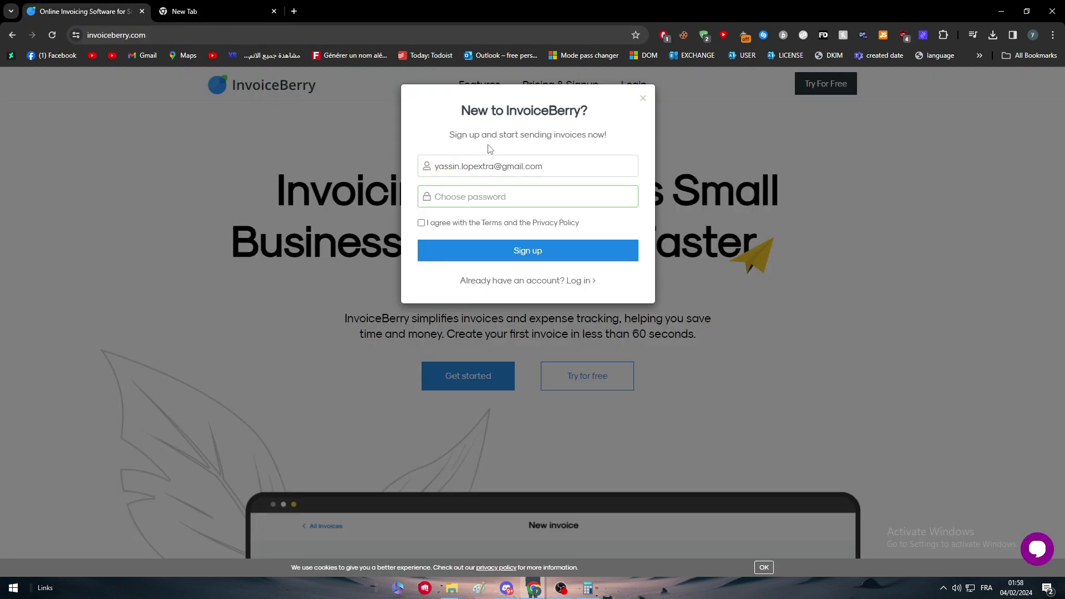
text(•)
click(491, 149)
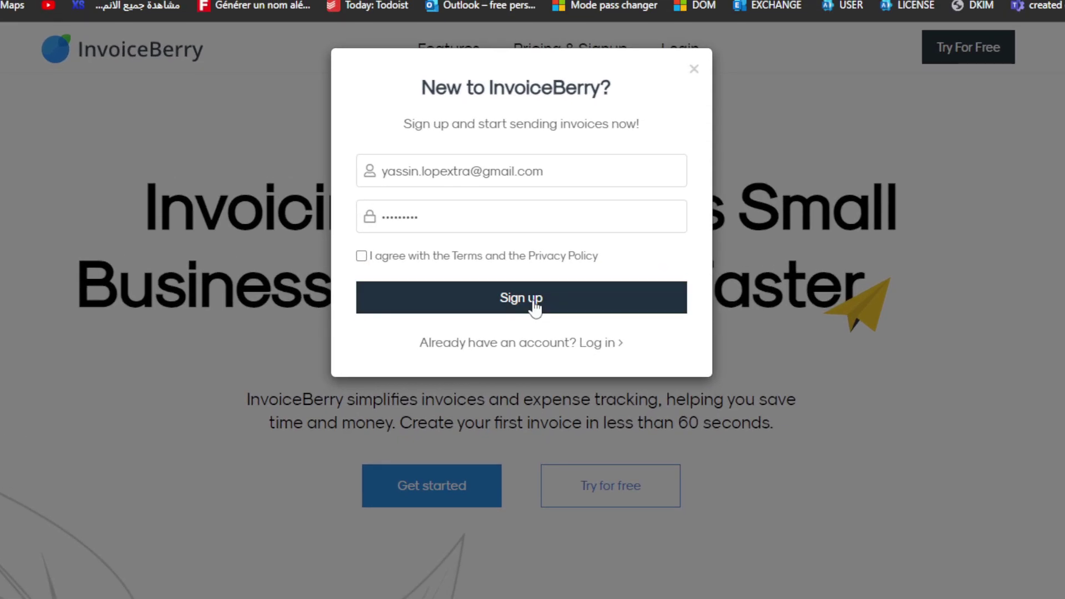
click(534, 303)
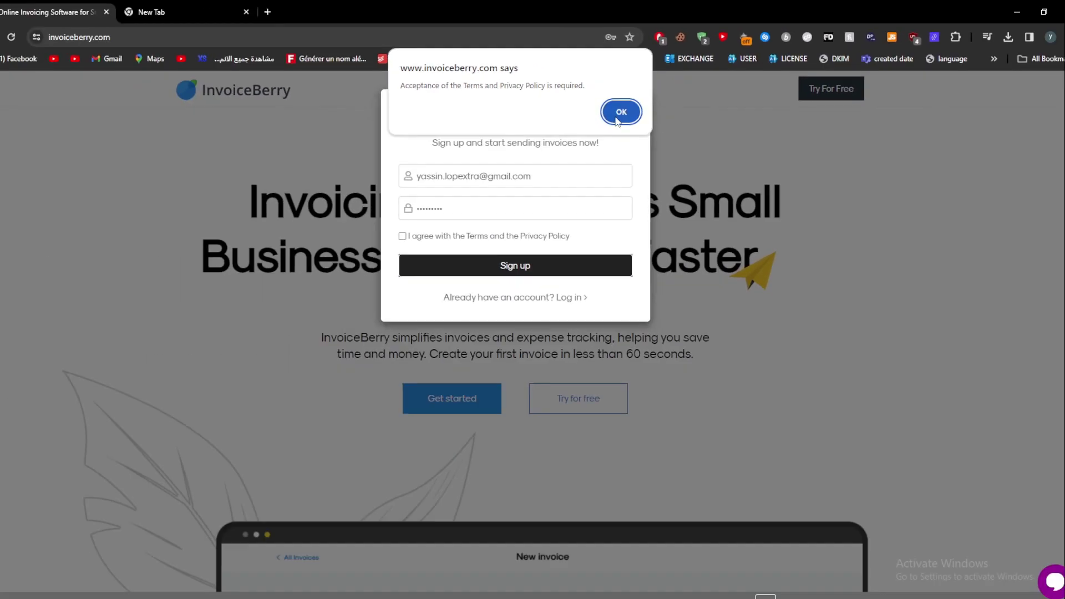
Agree to the Terms and the Privacy Policy, complete the sign-up and dismiss the browser's password-saving offer.
click(616, 118)
click(439, 237)
click(513, 261)
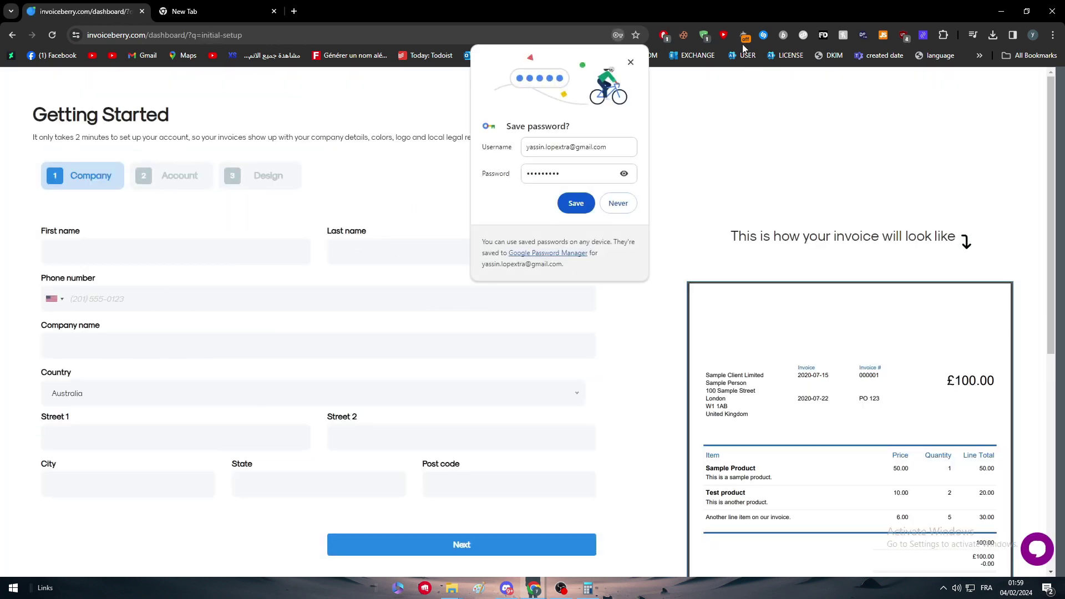
click(630, 62)
Enter the owner's first name and last name in the company setup form.
scroll(705, 311, down, 1)
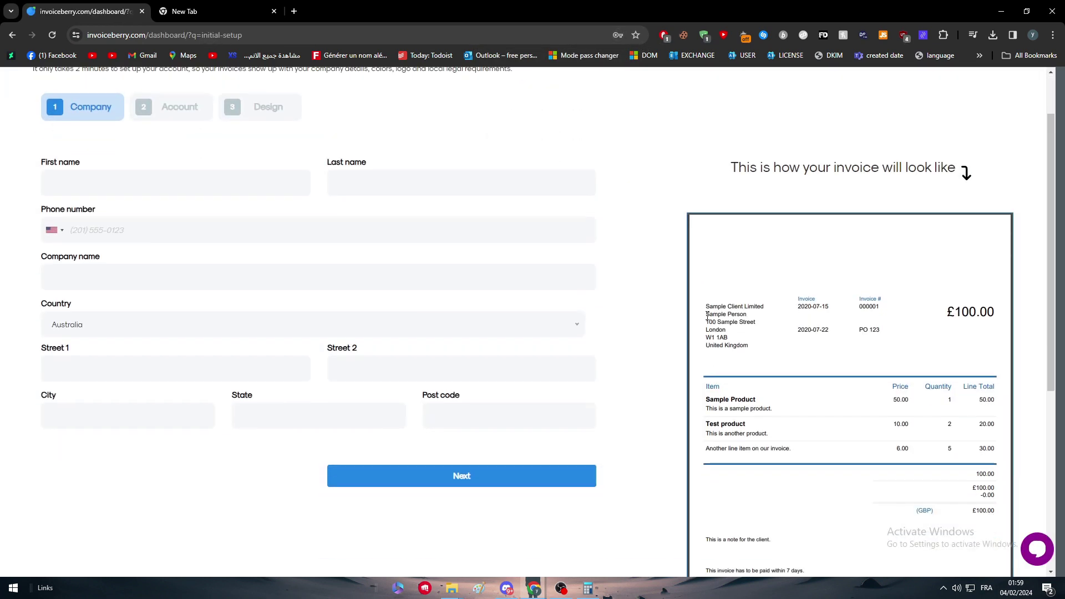
scroll(707, 315, down, 2)
scroll(744, 191, up, 1)
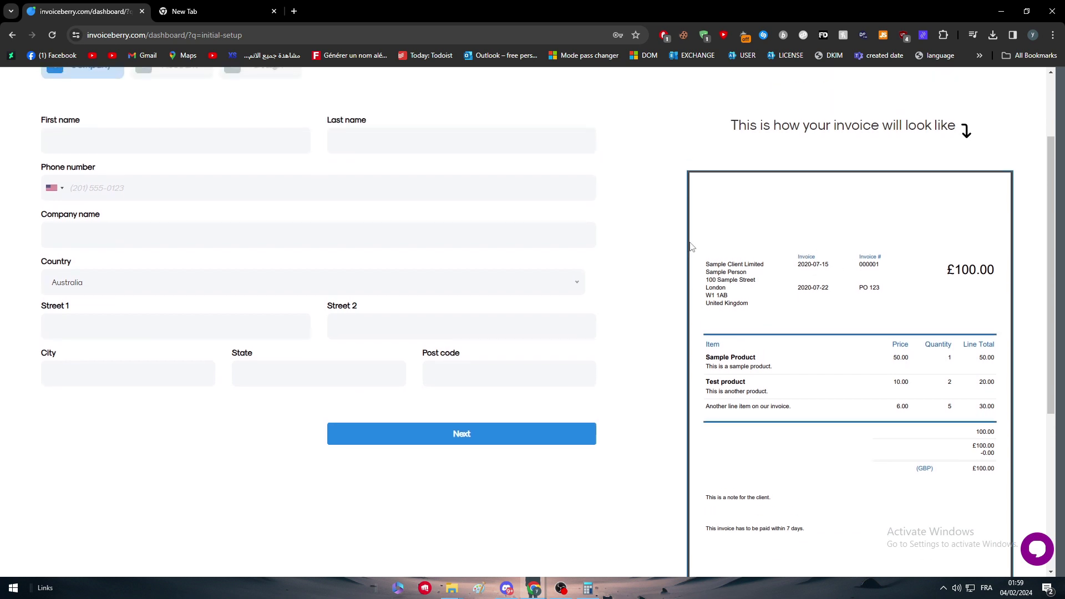
scroll(692, 247, up, 2)
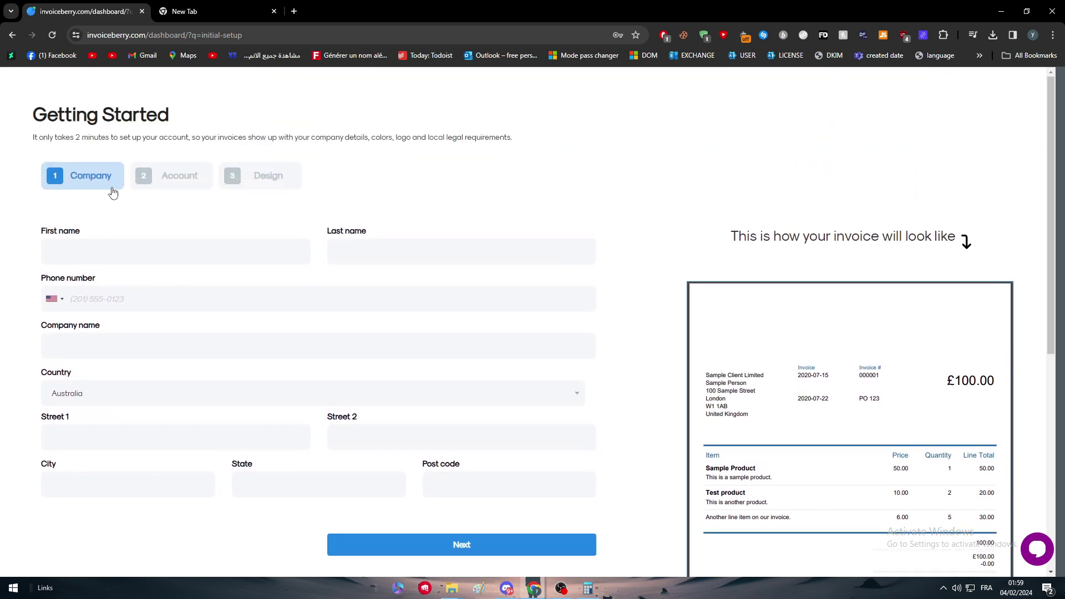
scroll(796, 346, down, 2)
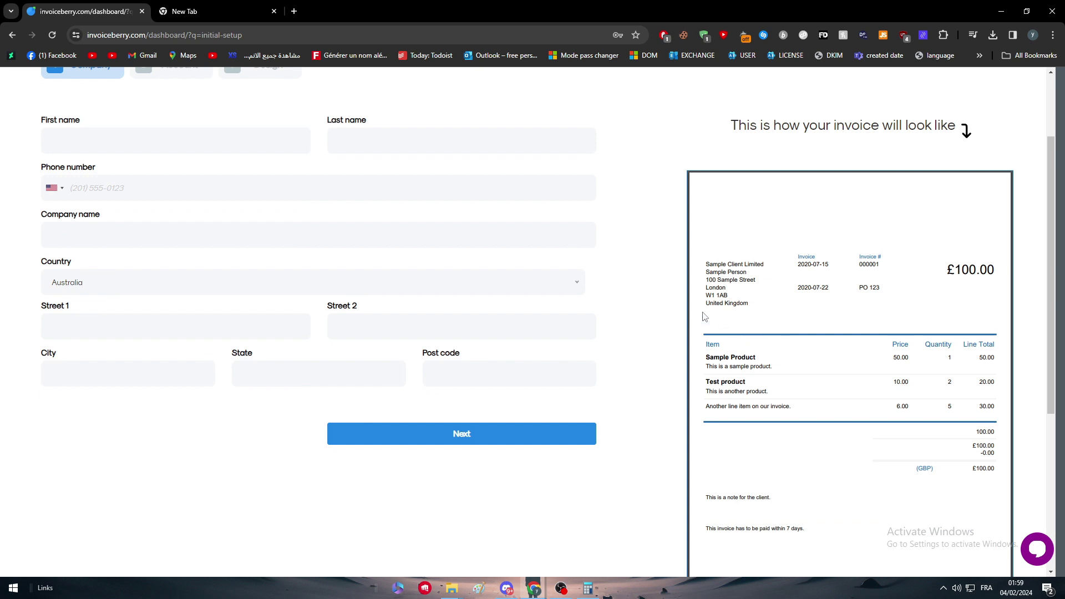
scroll(304, 144, up, 2)
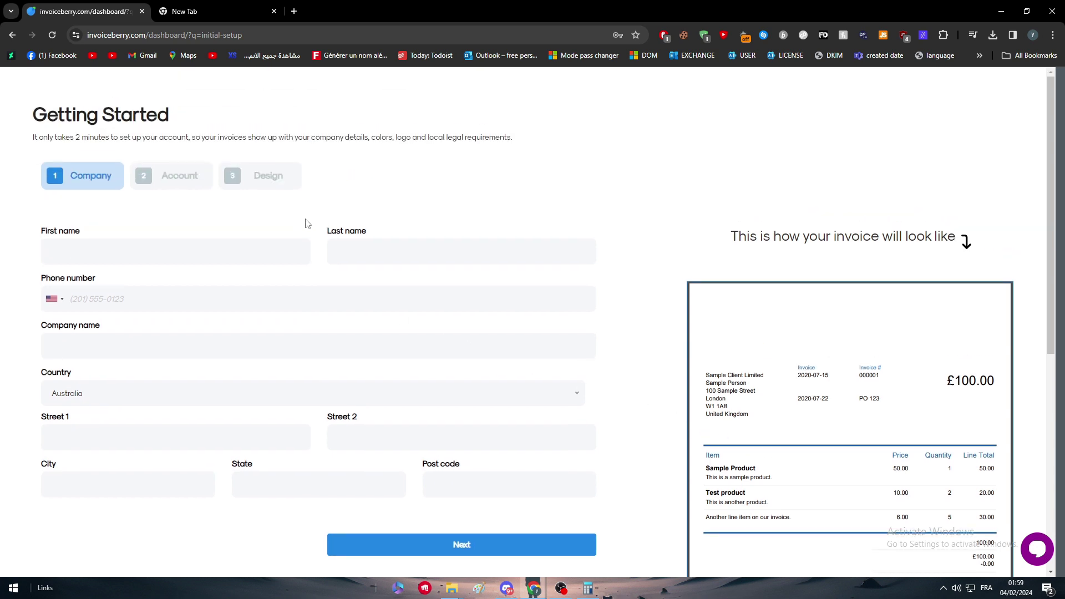
click(59, 248)
click(50, 228)
click(77, 247)
text(Li)
click(423, 258)
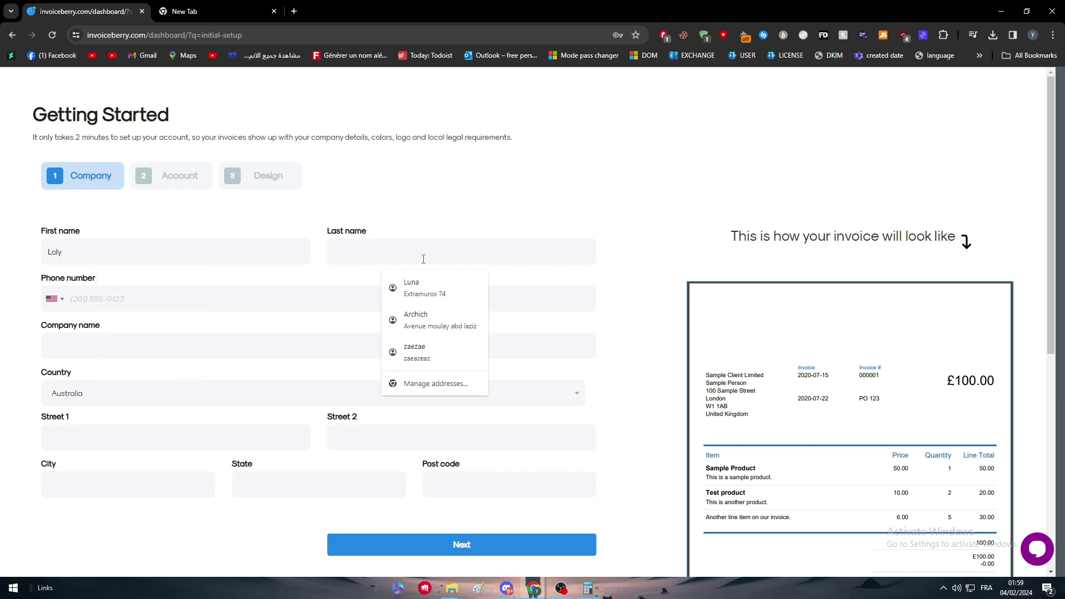
text(Lope)
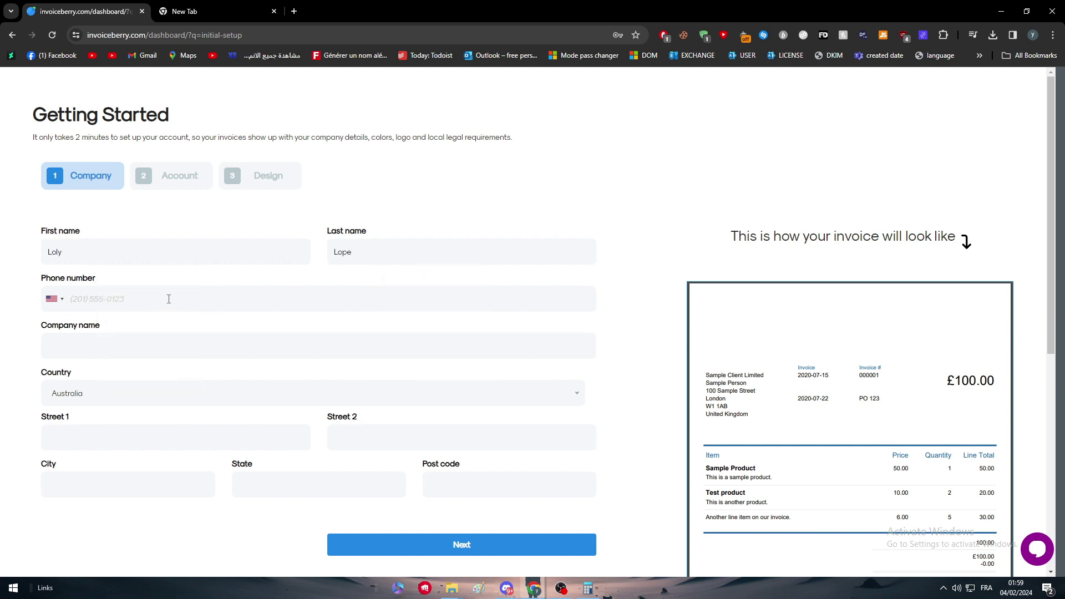
Copy the sample phone number from the Fake Name Generator site and enter it as the company setup's phone number.
click(349, 55)
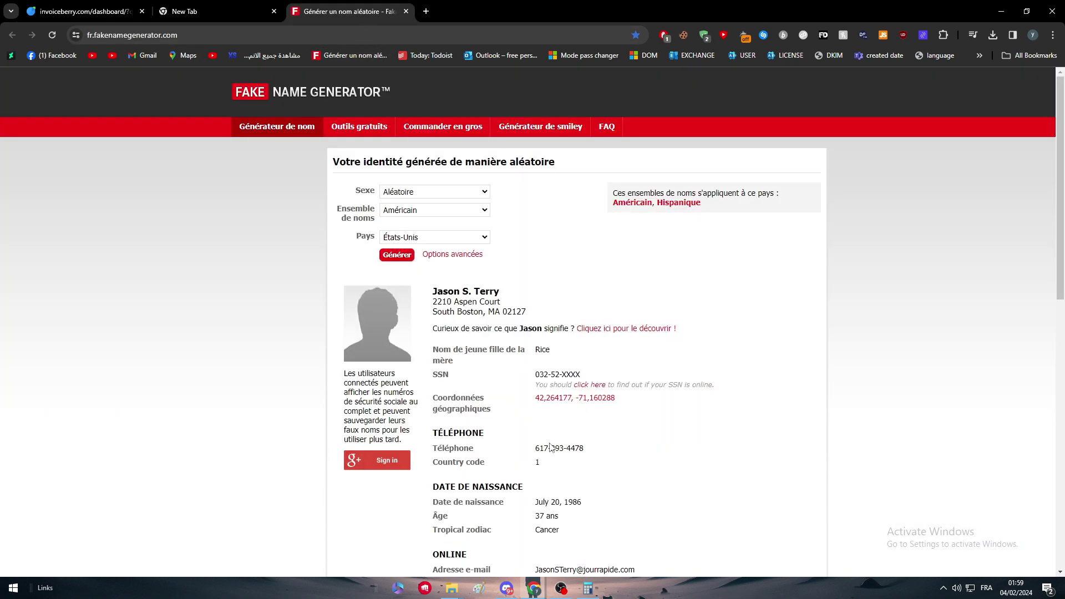
triple_click(549, 447)
key(ctrl+c)
click(127, 11)
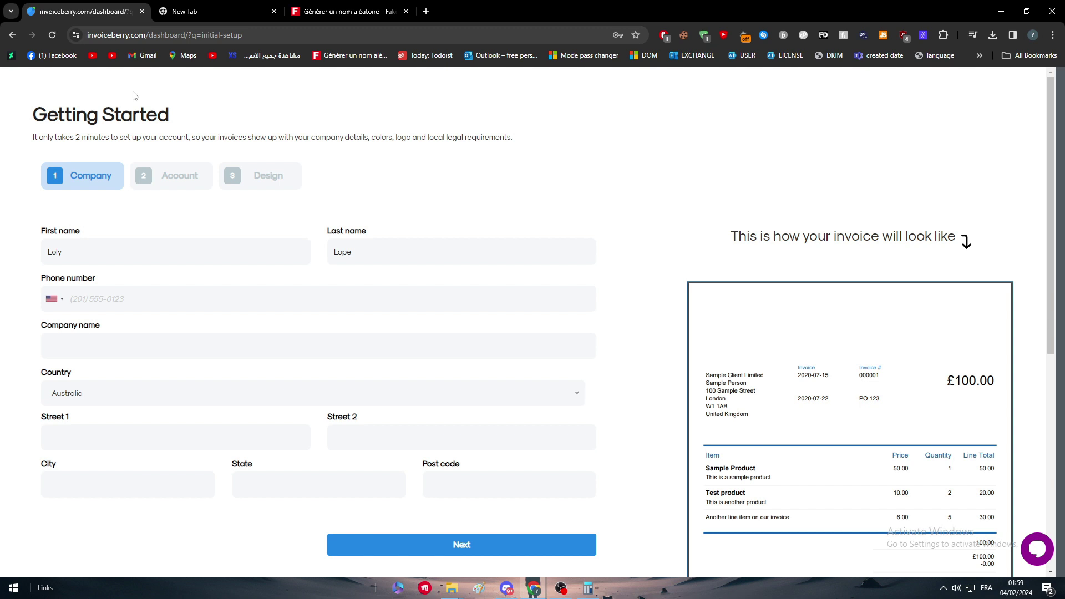
click(87, 299)
key(ctrl+v)
Set the company name to TitanLTD and the country to United States, and submit the company details.
click(94, 347)
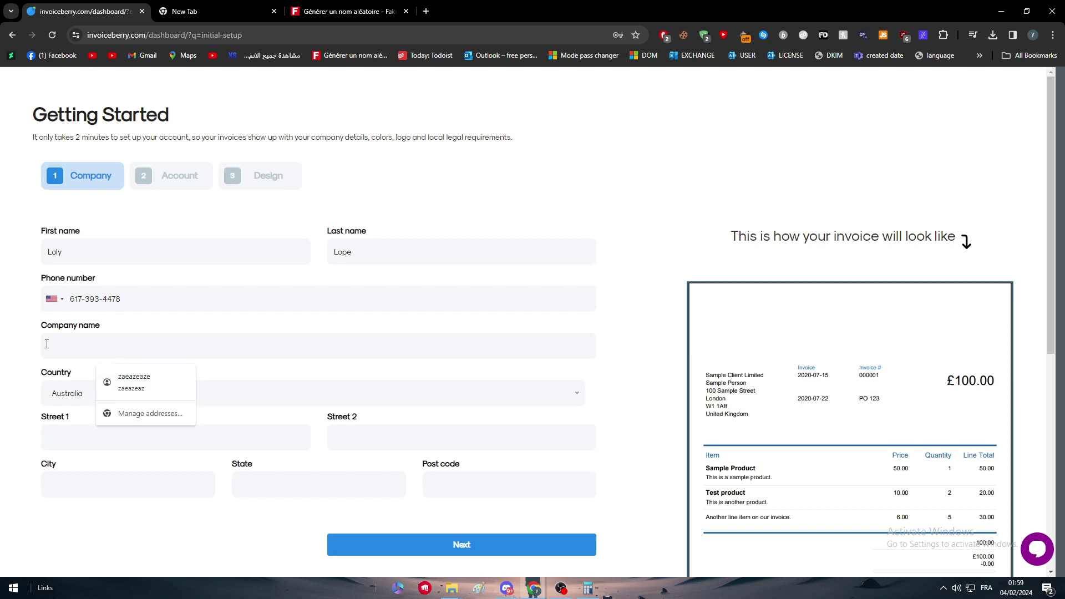
text(TitanLTD)
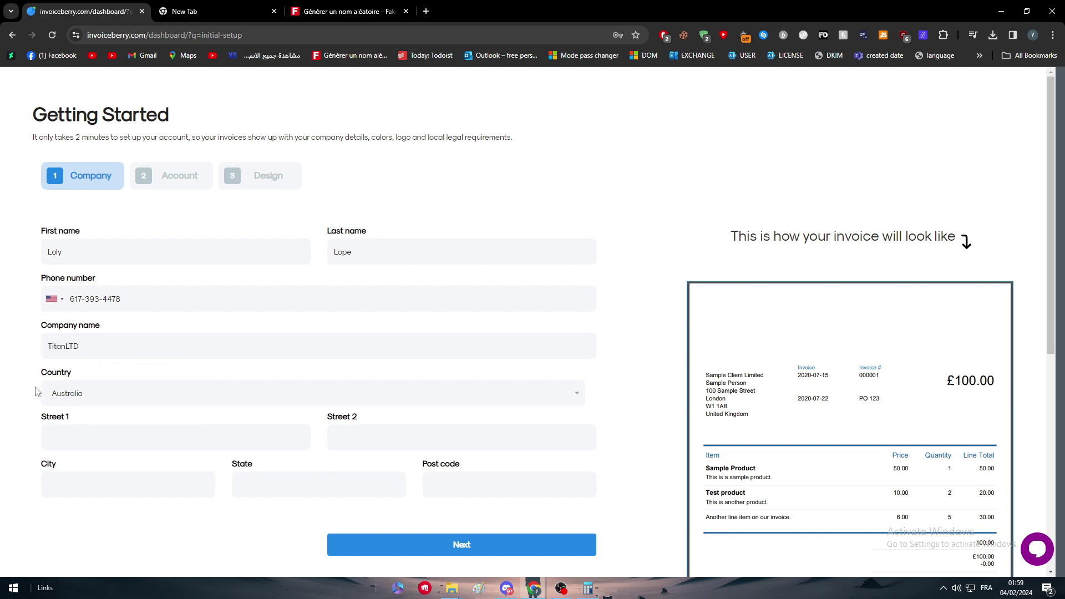
click(133, 399)
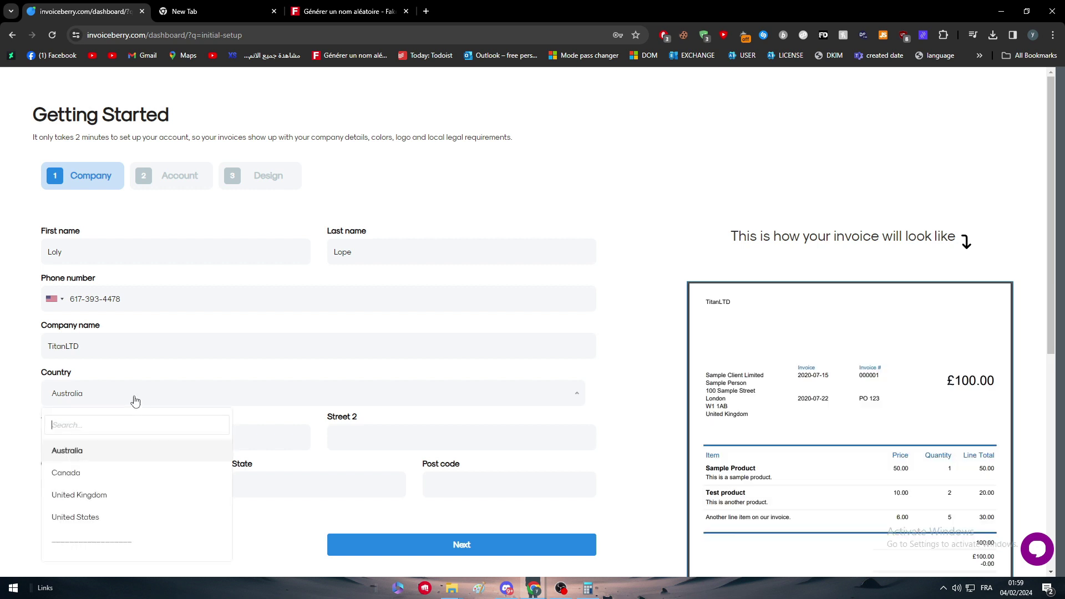
text(USA)
key(BackSpace)
key(BackSpace)
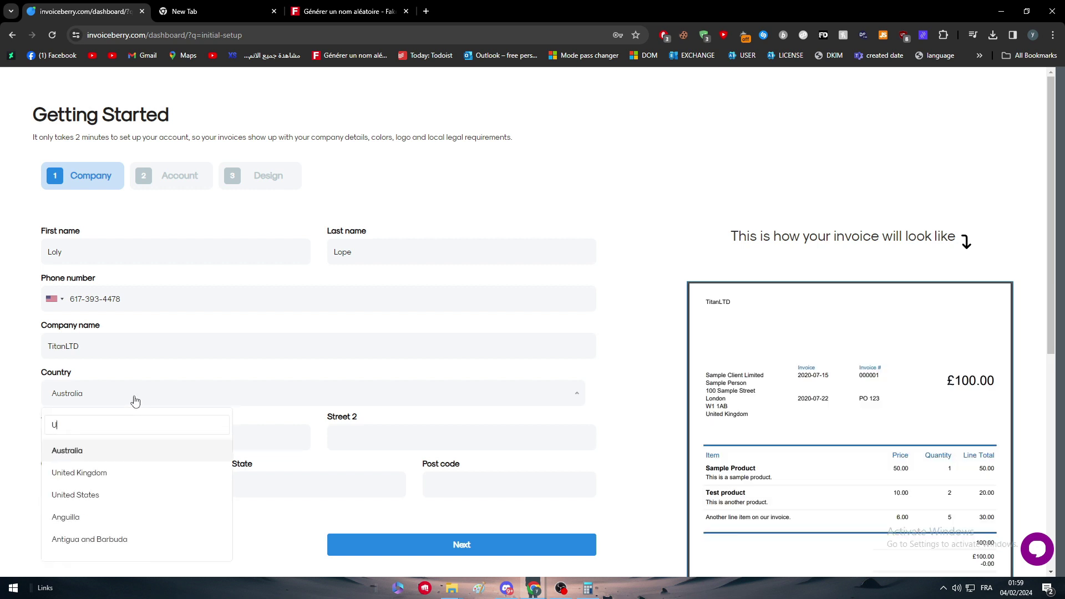
text(nited)
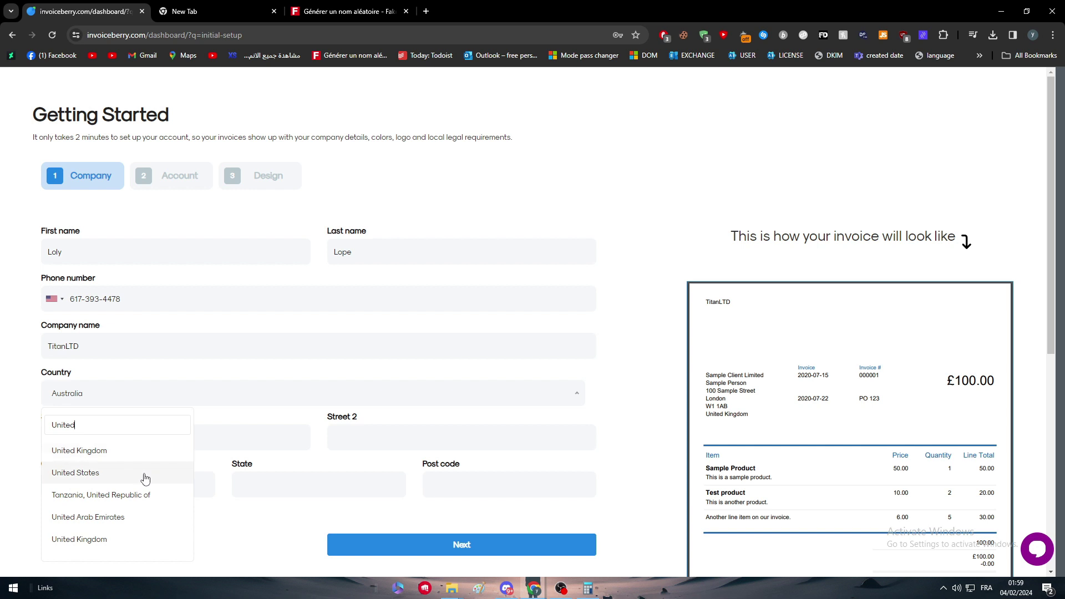
click(145, 474)
scroll(316, 328, down, 2)
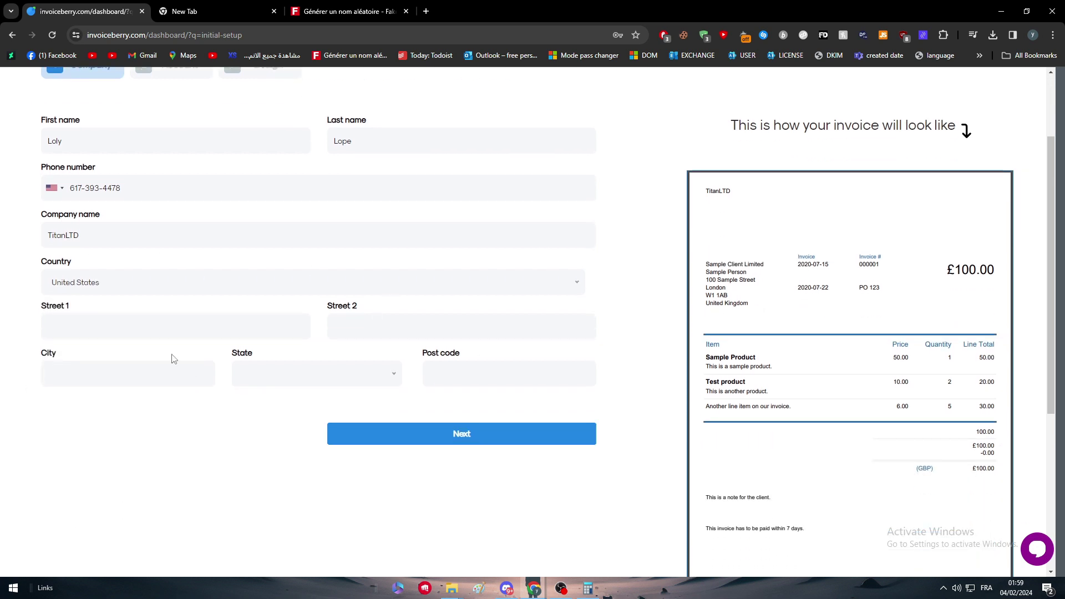
click(451, 438)
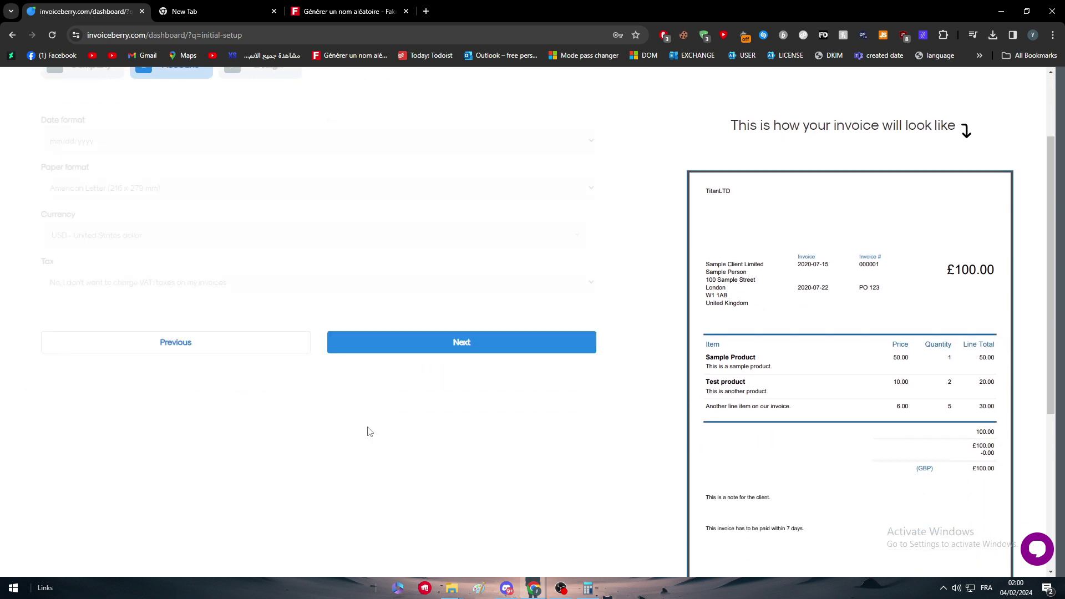
Check the available date formats and set the paper format to A4 Paper (210 x 297 mm).
scroll(381, 423, up, 2)
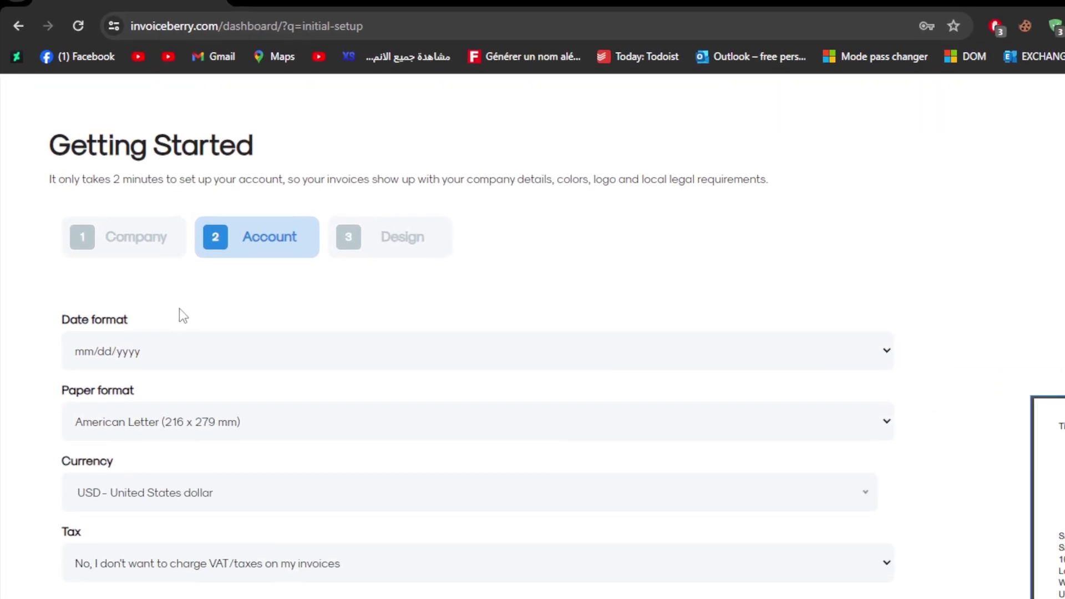
click(172, 353)
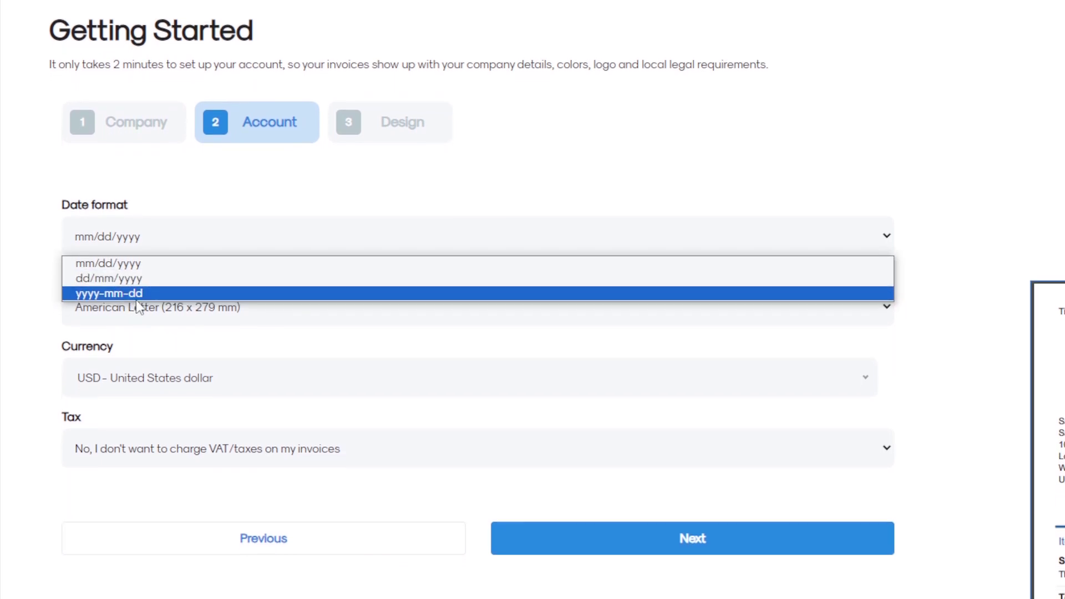
key(Escape)
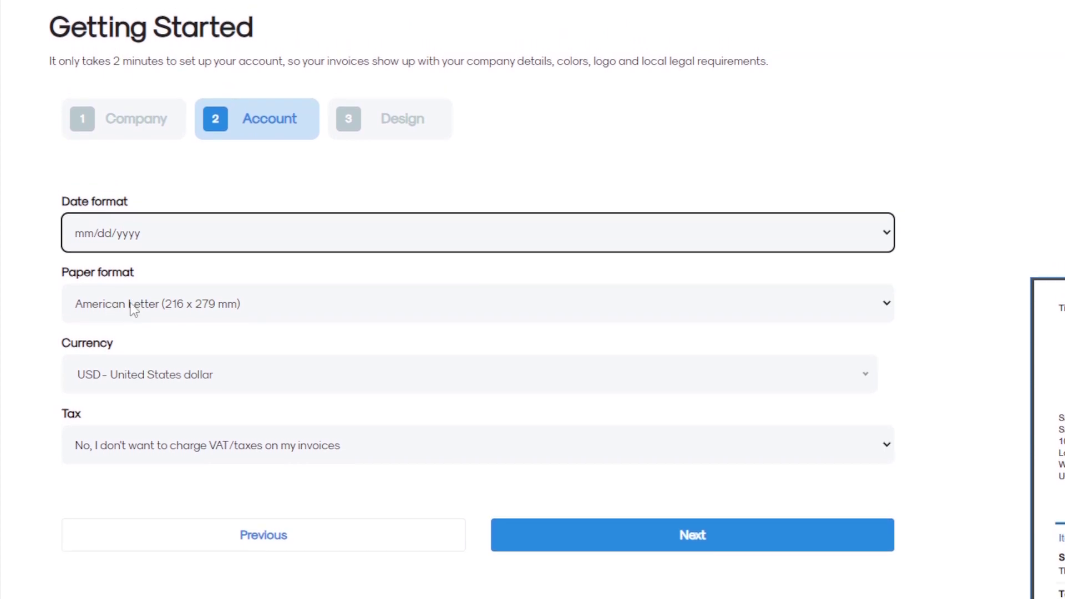
click(131, 305)
click(143, 311)
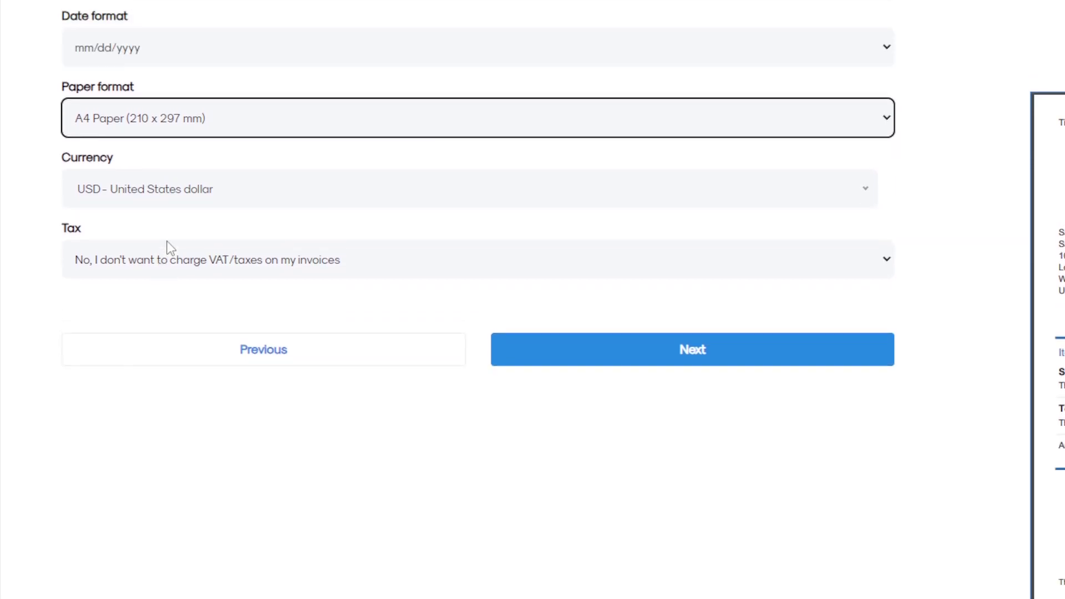
Try the tax option for having a tax/VAT number and revert to not charging VAT/taxes on invoices.
click(129, 268)
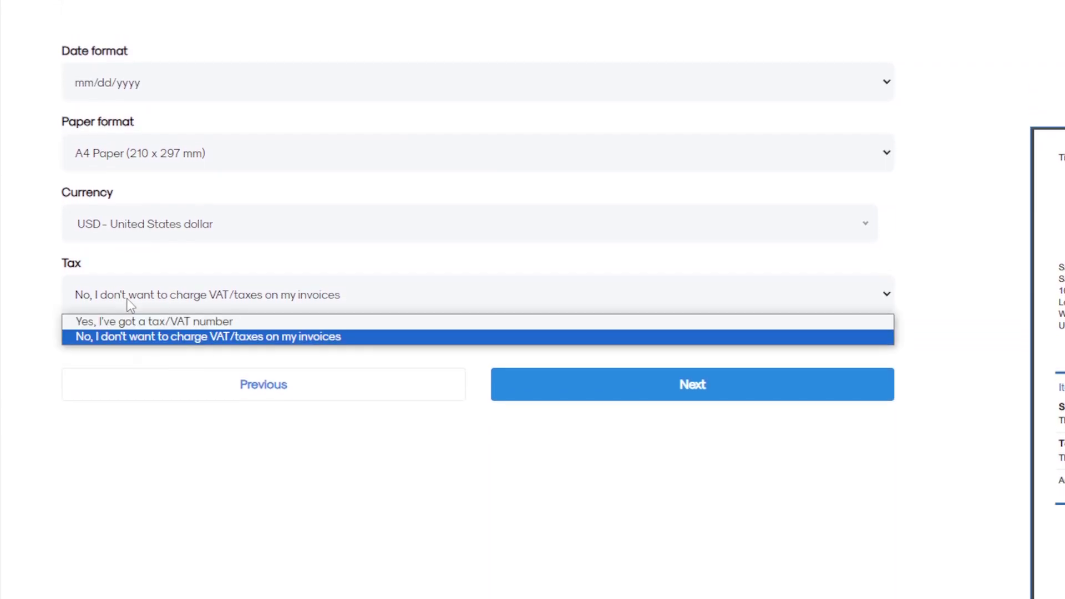
key(Up)
key(Return)
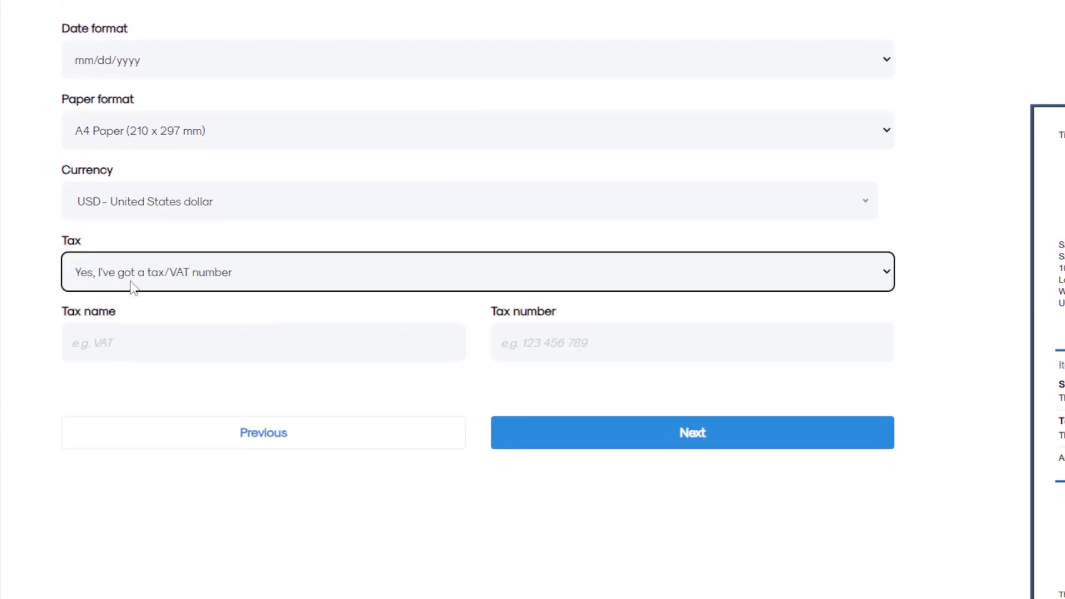
click(127, 281)
click(124, 311)
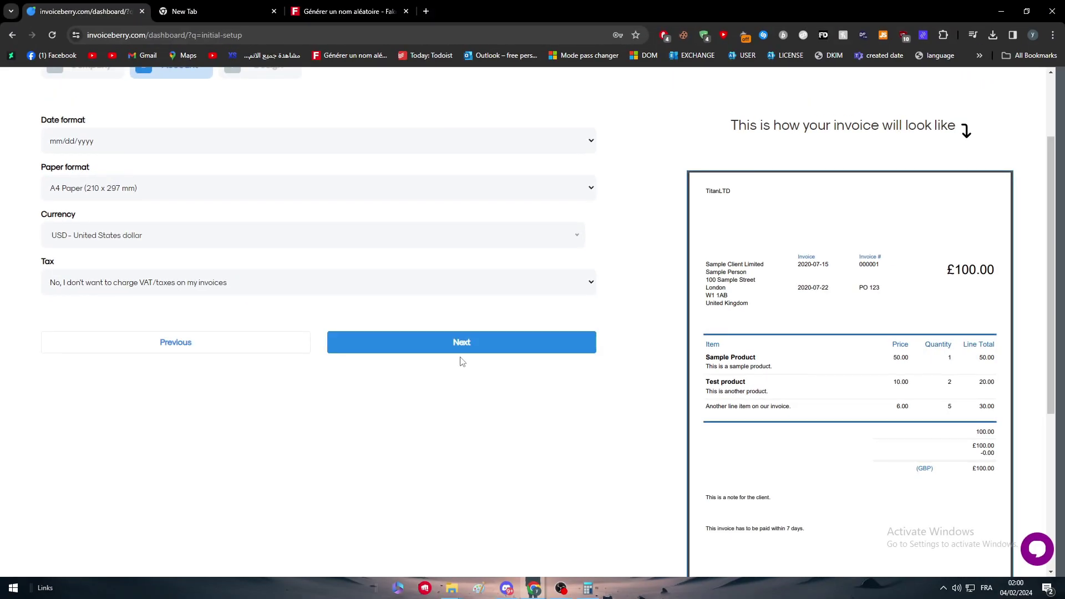
Submit the account formats and upload the patreon-icon image from Downloads as the logo, cropped to its central symbol.
click(475, 341)
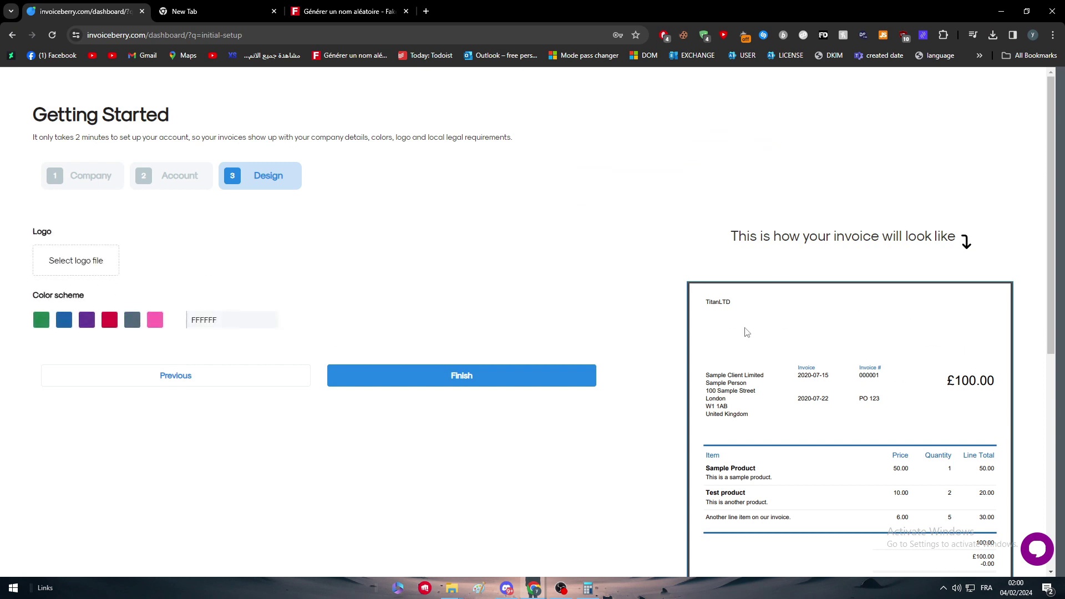
click(54, 259)
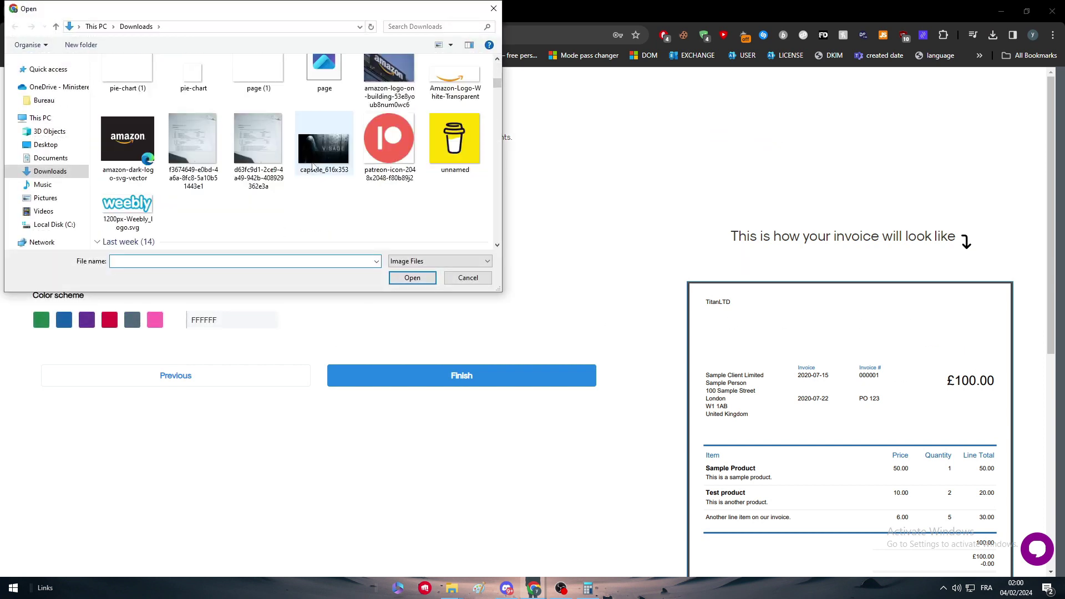
double_click(388, 176)
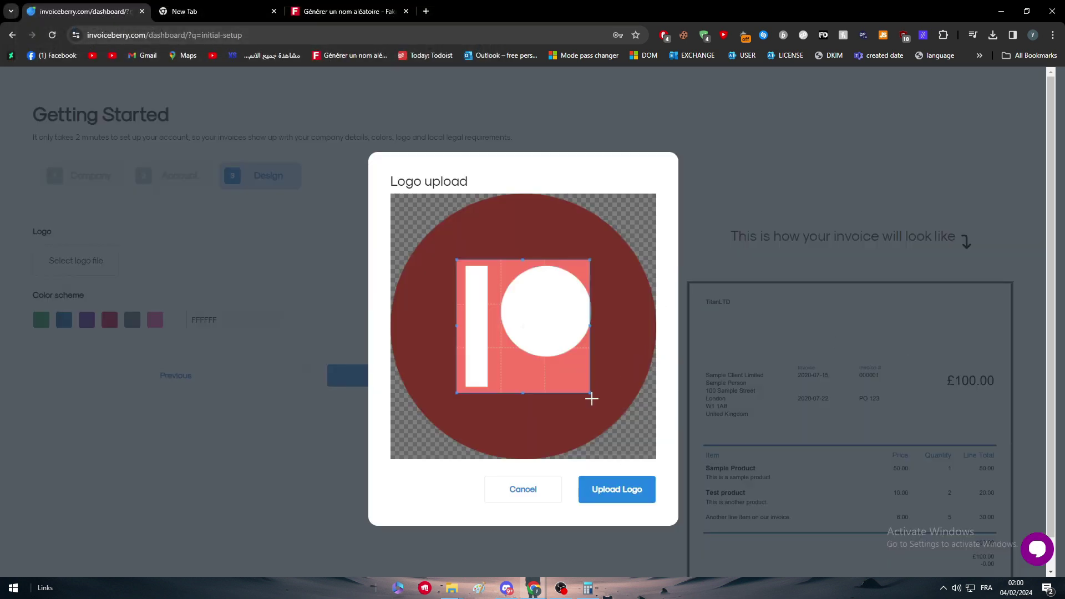
drag(591, 396, 608, 415)
drag(585, 373, 582, 370)
click(636, 489)
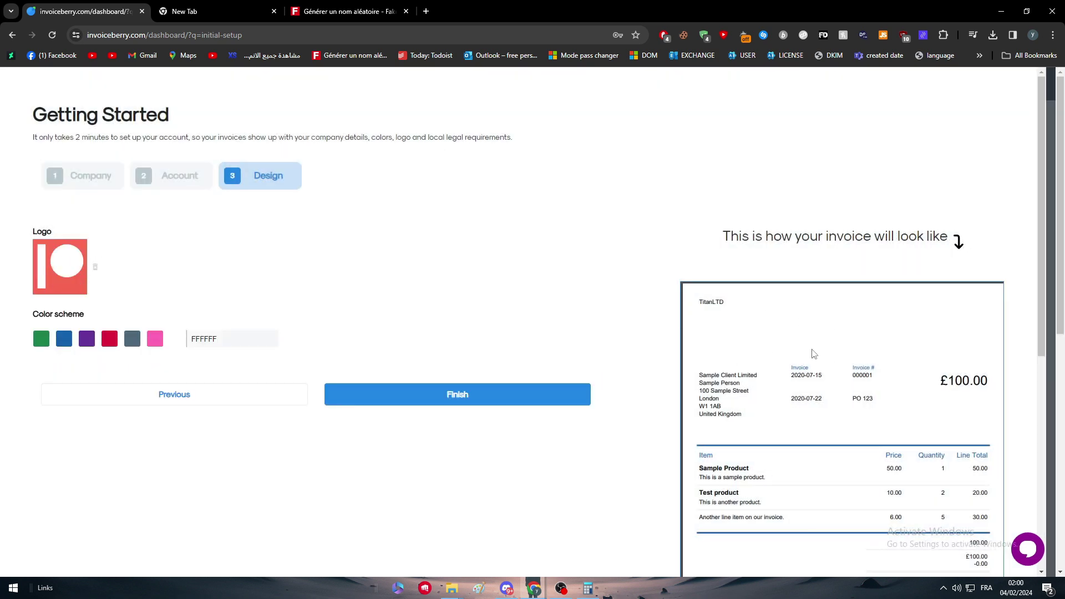
Set the invoice color scheme to pink (FF69B4) and finish the initial setup.
scroll(814, 353, down, 3)
scroll(805, 299, up, 2)
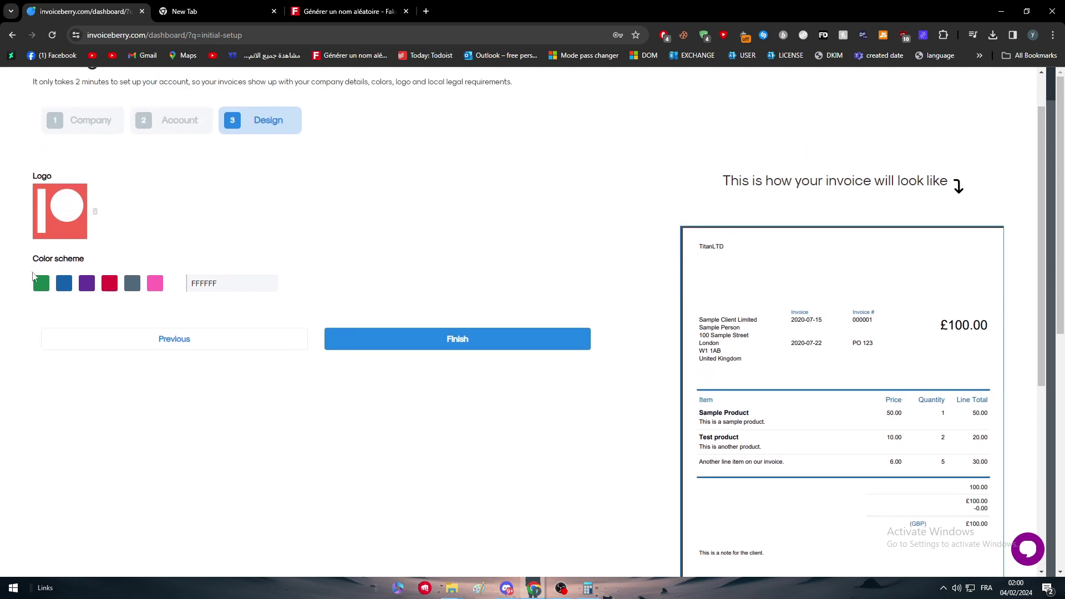
click(514, 337)
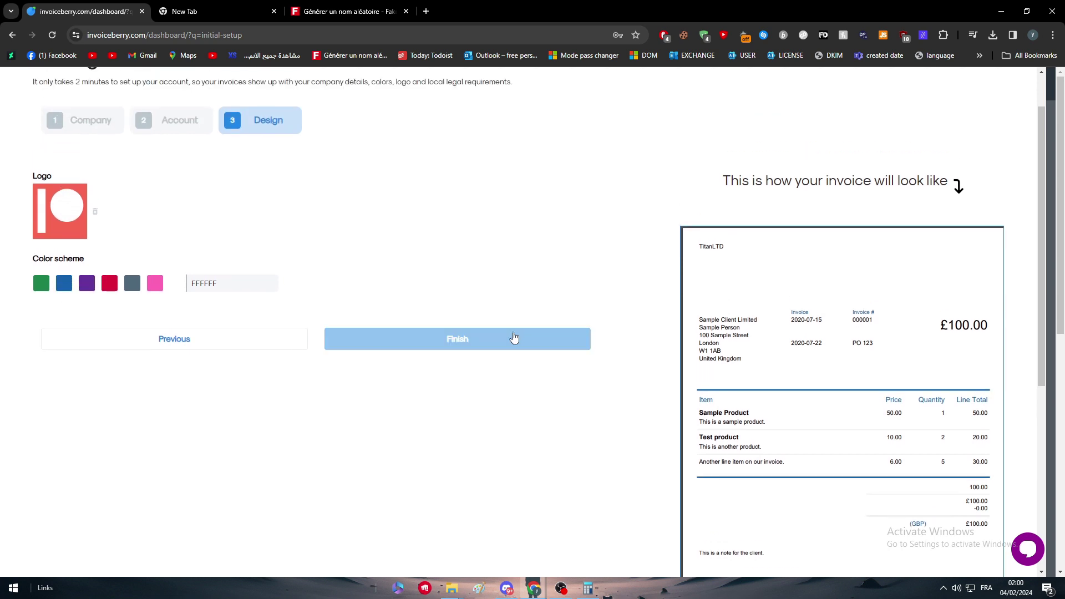
click(155, 284)
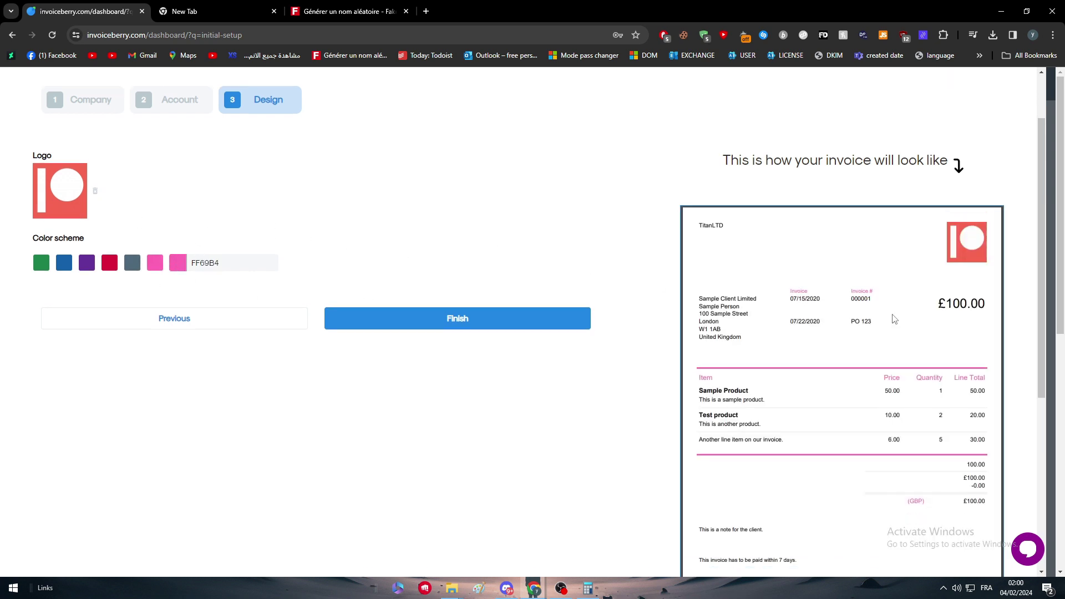
scroll(775, 285, down, 2)
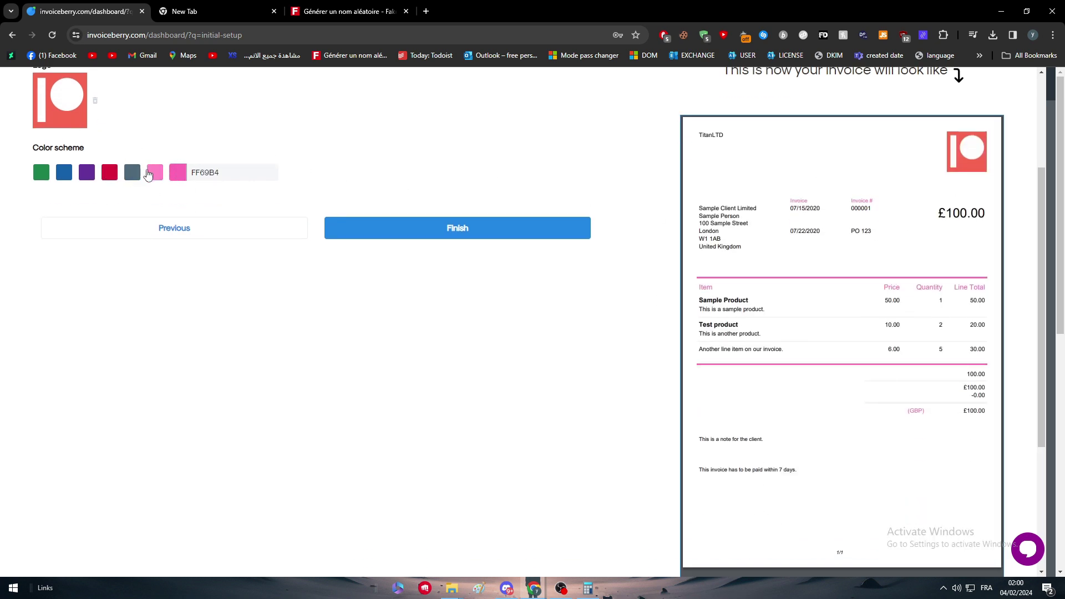
click(523, 230)
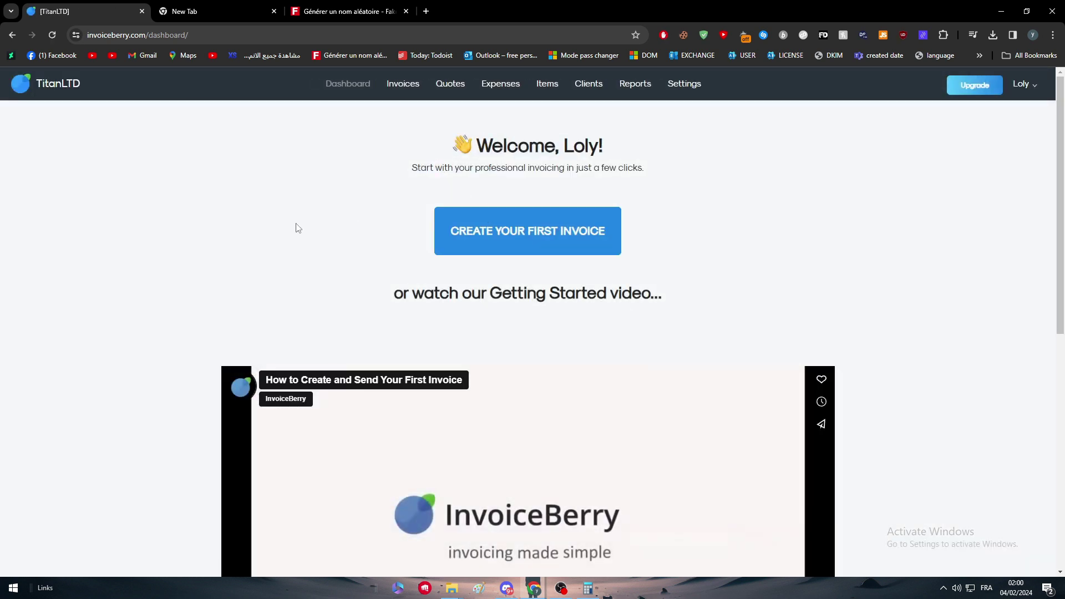
Start the first invoice and save a new client for it, filling in only the client's name.
click(546, 230)
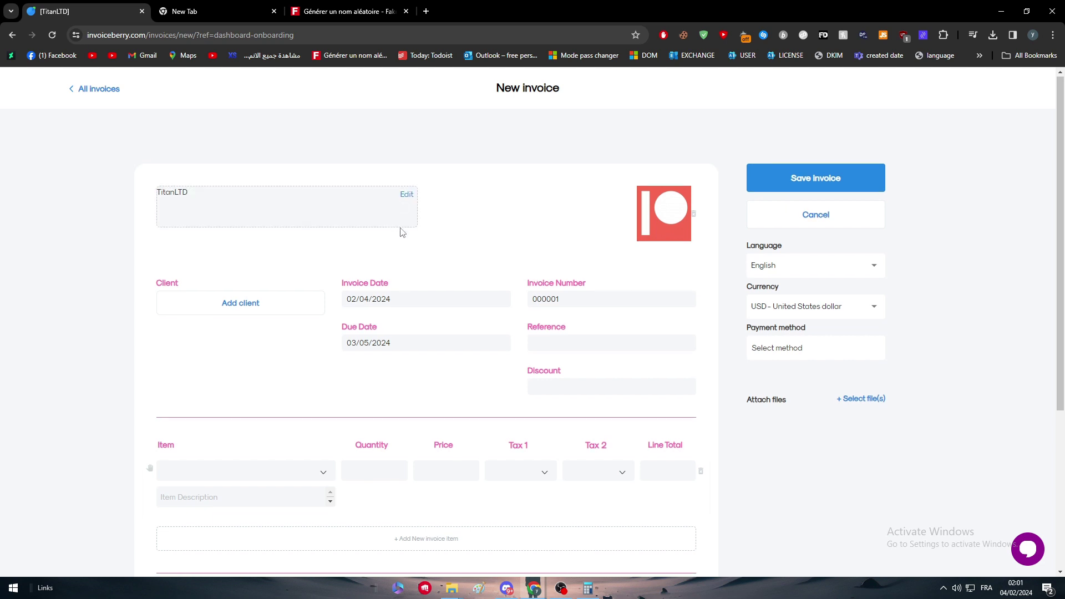
scroll(569, 207, down, 2)
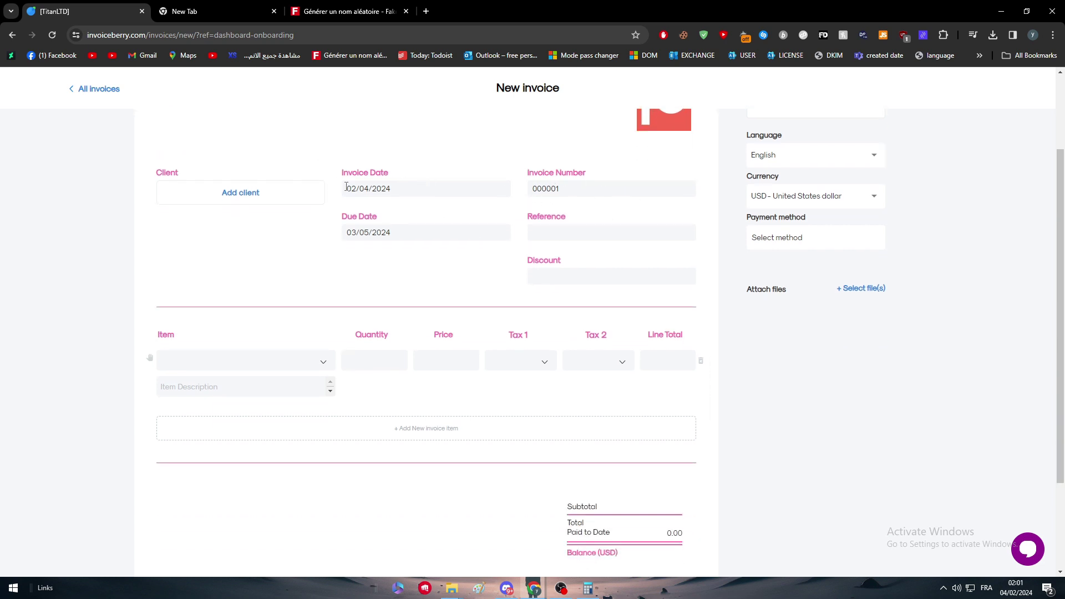
scroll(801, 382, up, 2)
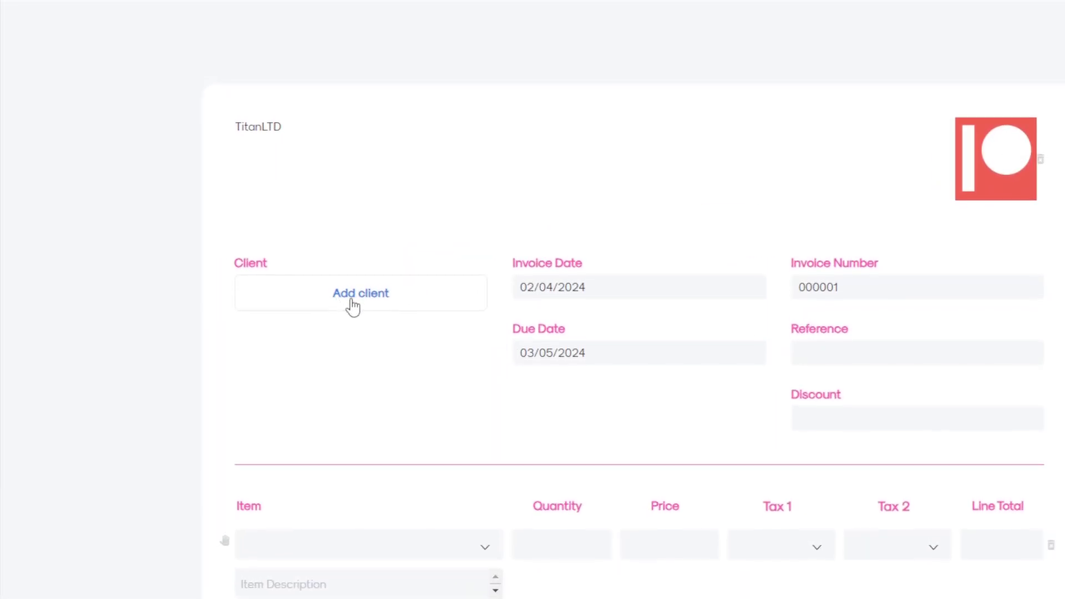
click(349, 302)
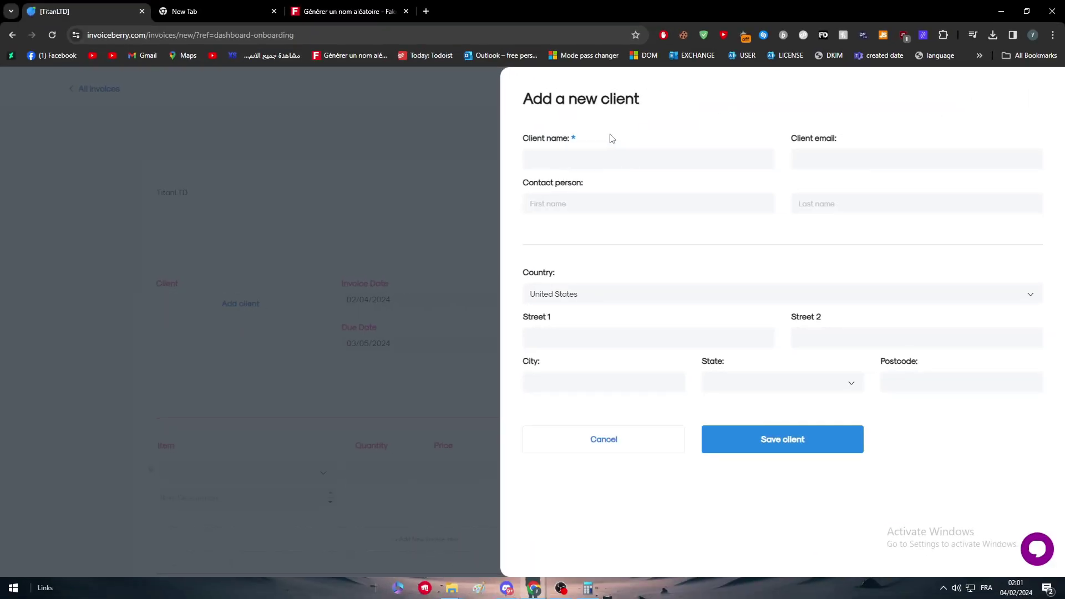
click(592, 159)
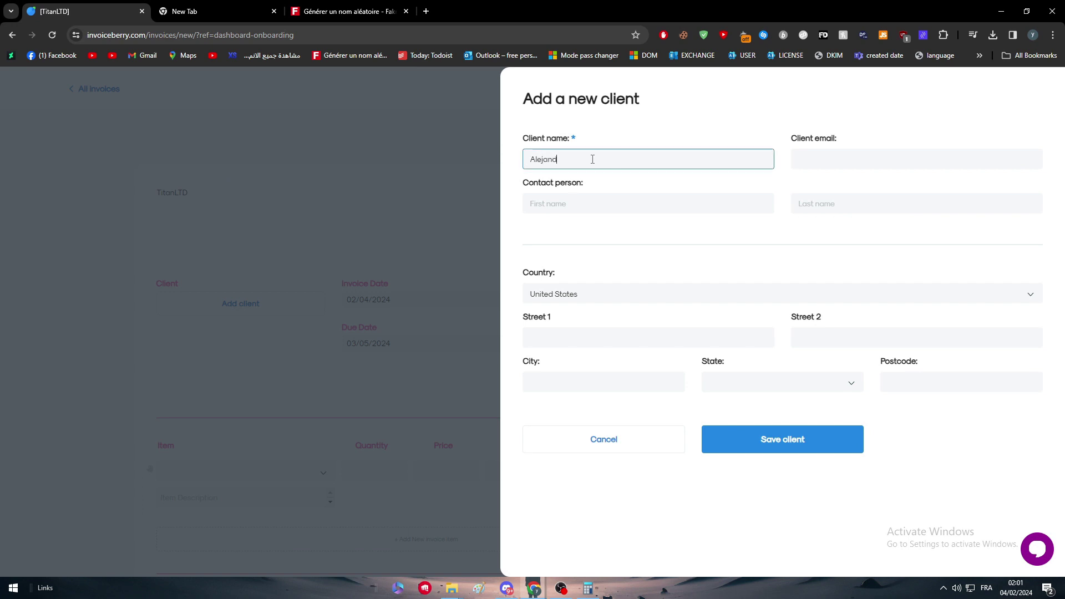
click(775, 221)
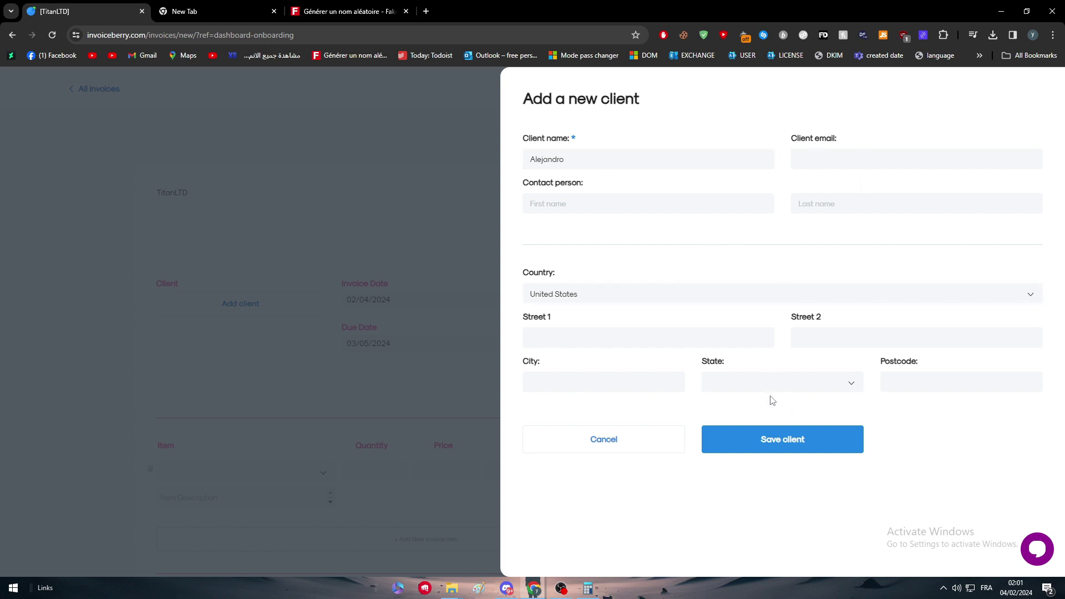
click(771, 448)
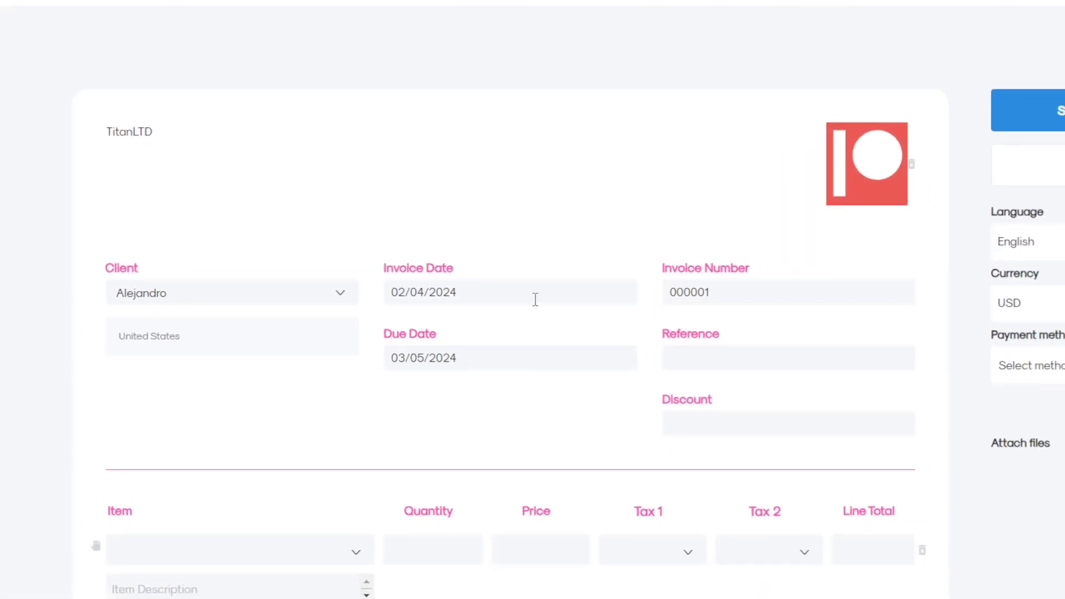
Set the invoice's due date to 60 days after the invoice date.
click(499, 362)
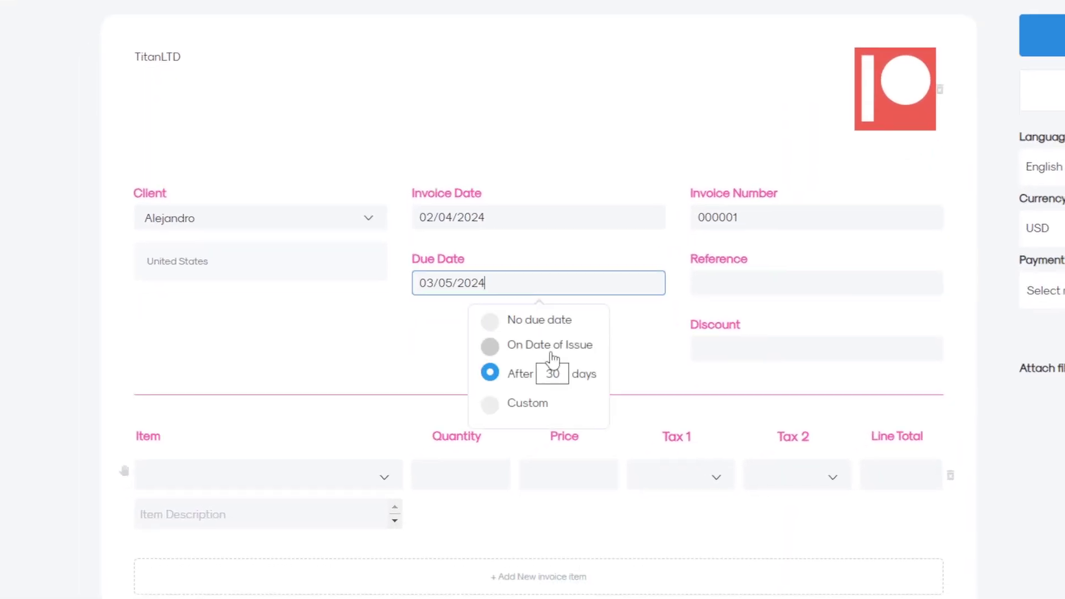
drag(550, 393, 554, 393)
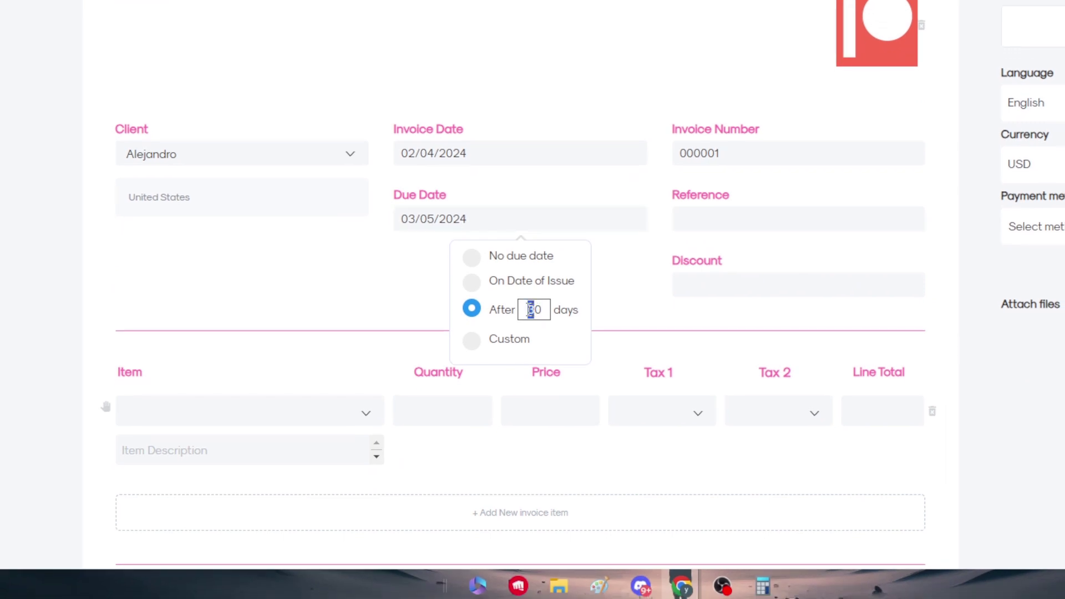
text(6)
click(389, 277)
click(532, 292)
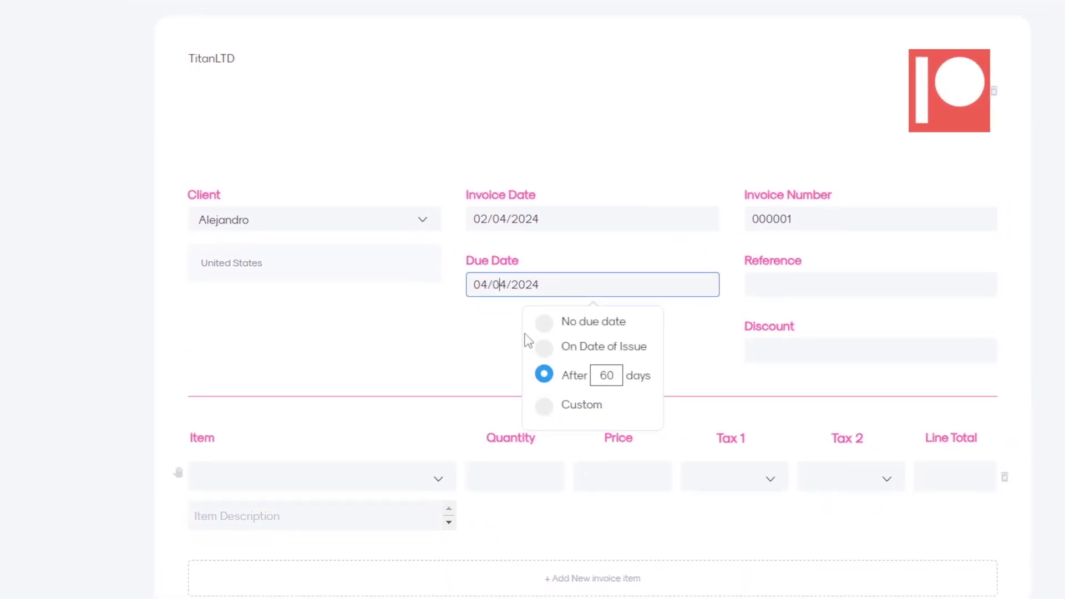
click(636, 387)
click(520, 352)
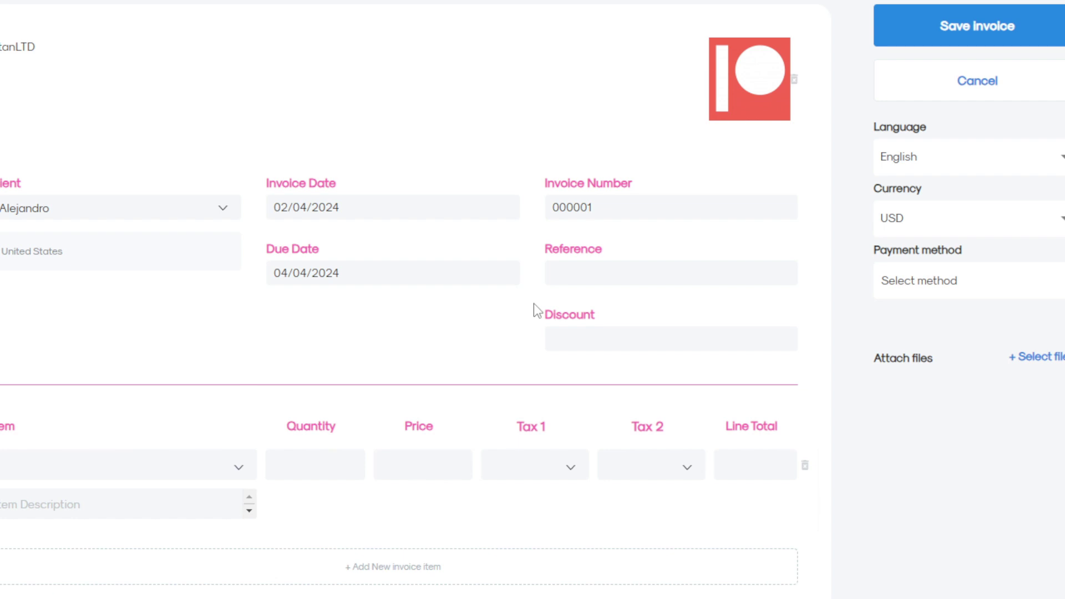
Create a new item for the first invoice line named Chocolate Bars with a price of 14.
scroll(519, 319, down, 1)
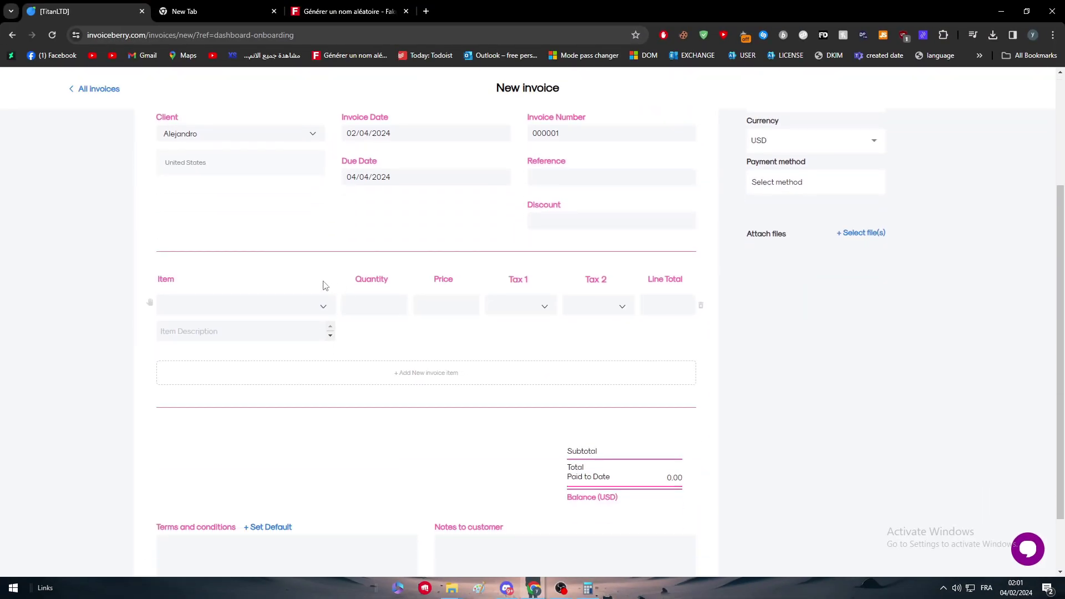
scroll(311, 285, down, 1)
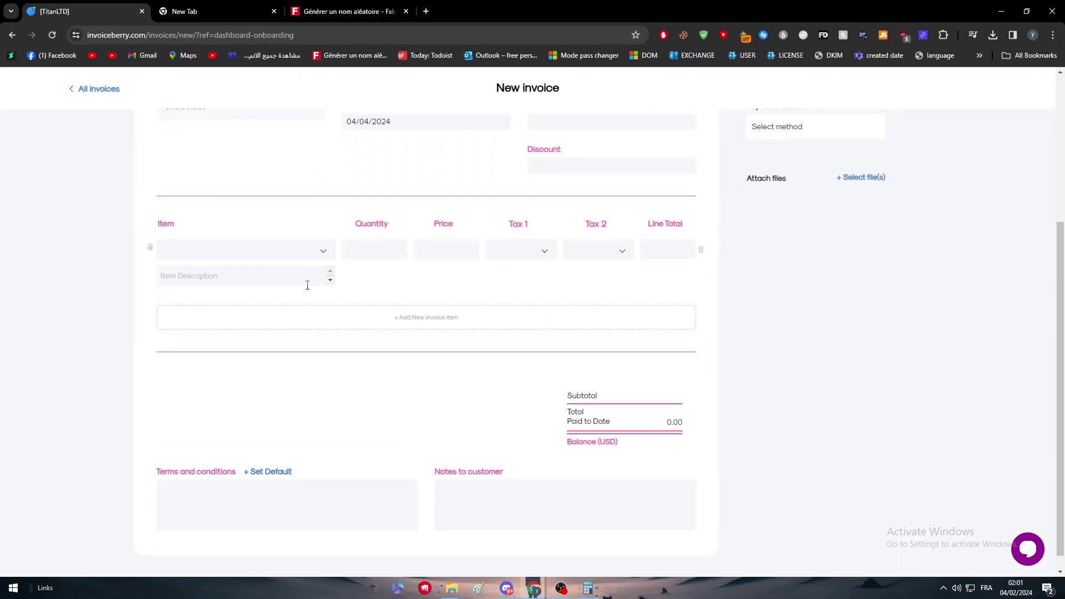
click(213, 249)
click(213, 249)
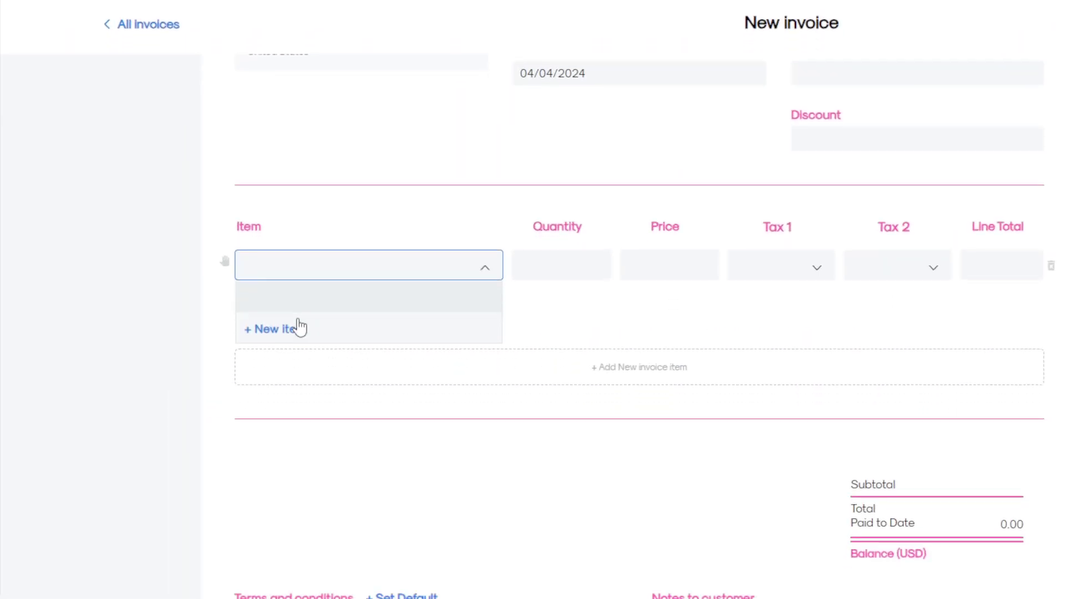
click(308, 329)
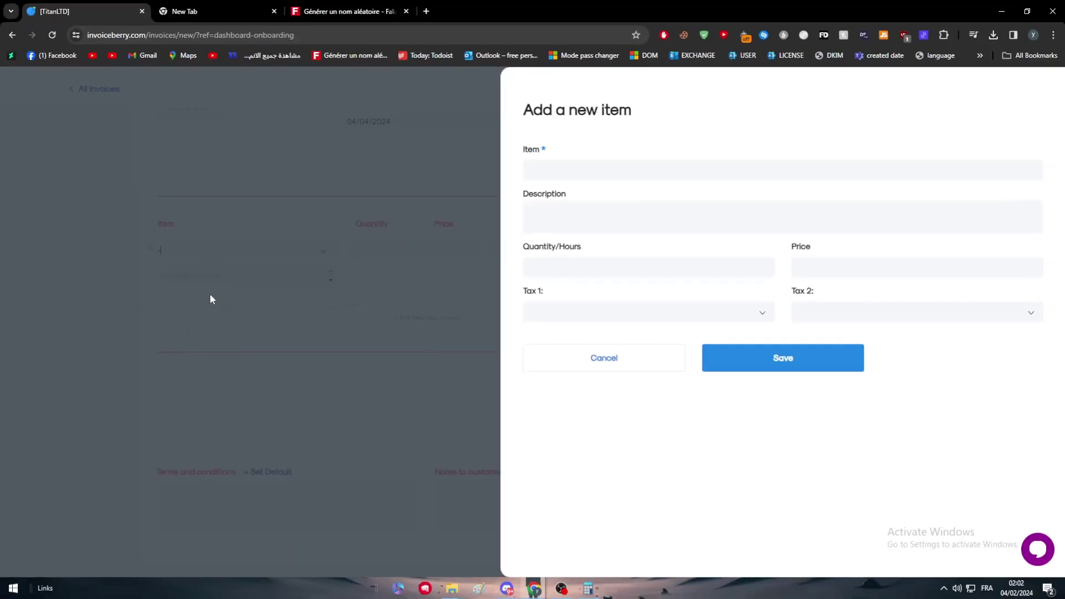
click(598, 168)
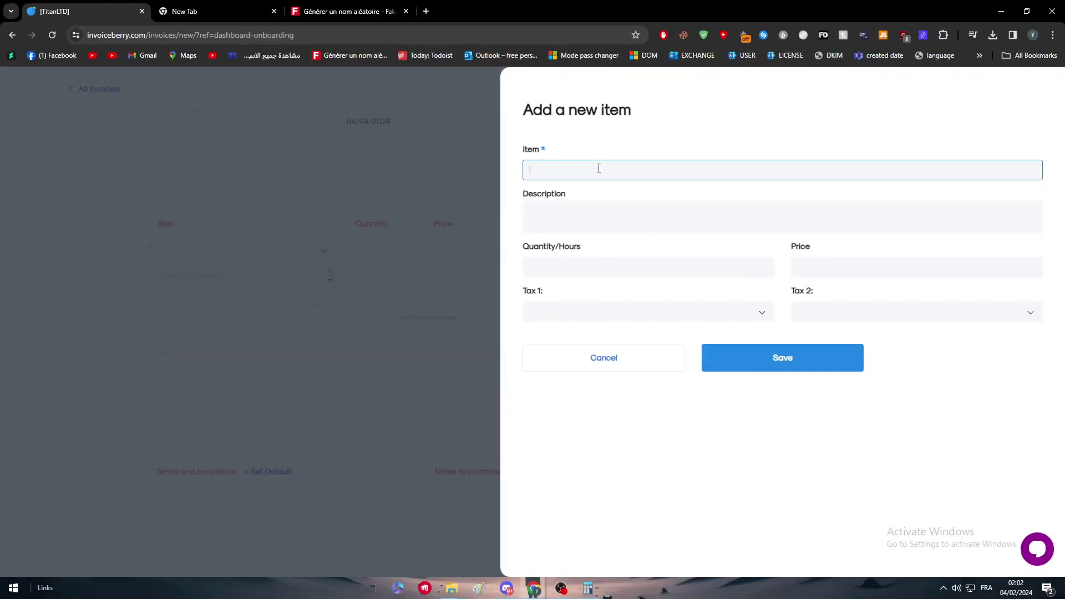
text(Chocolate Bars)
click(615, 139)
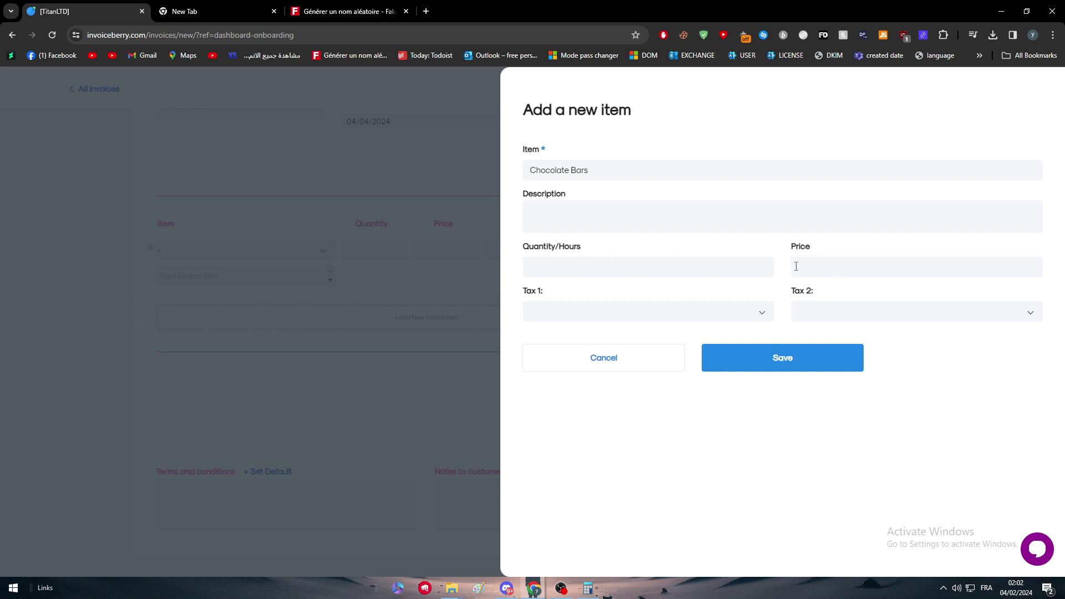
click(822, 271)
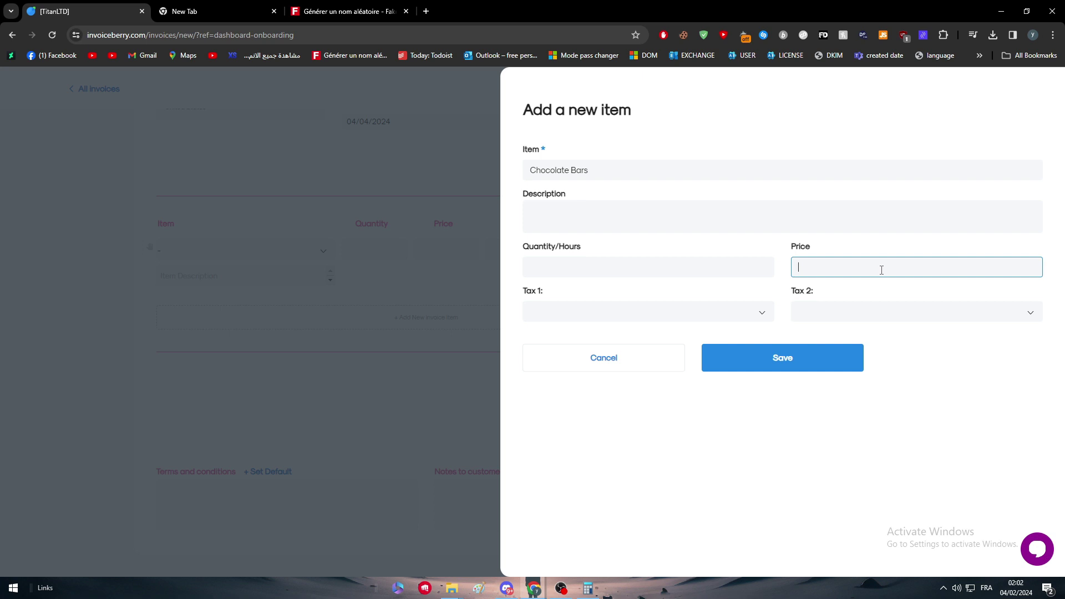
text(14)
Create and save a new tax named Governement Tax at 20% from the item form.
click(667, 307)
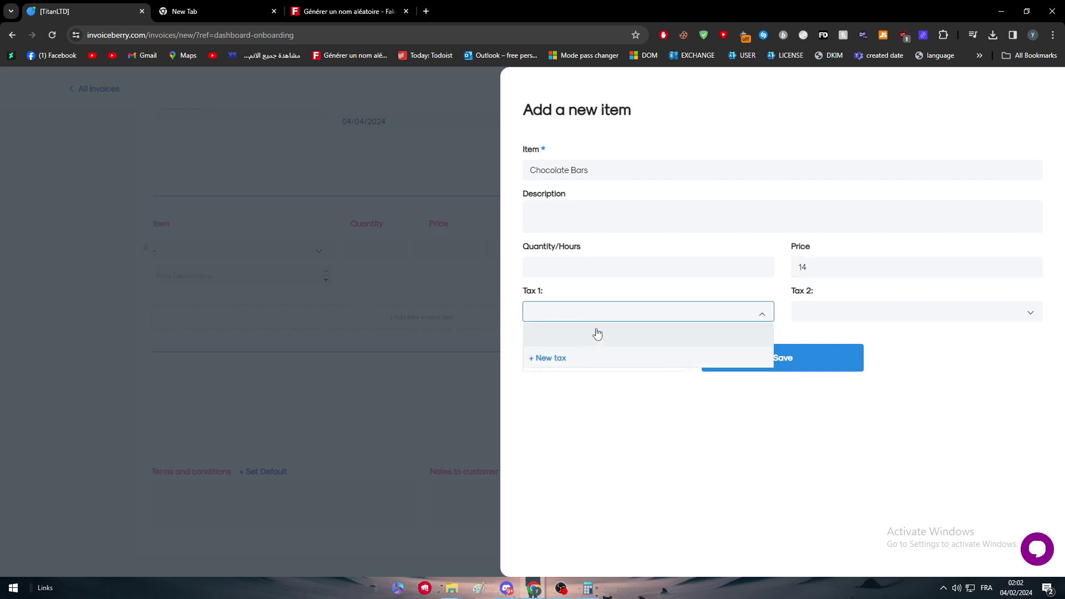
click(588, 358)
text(gOVER)
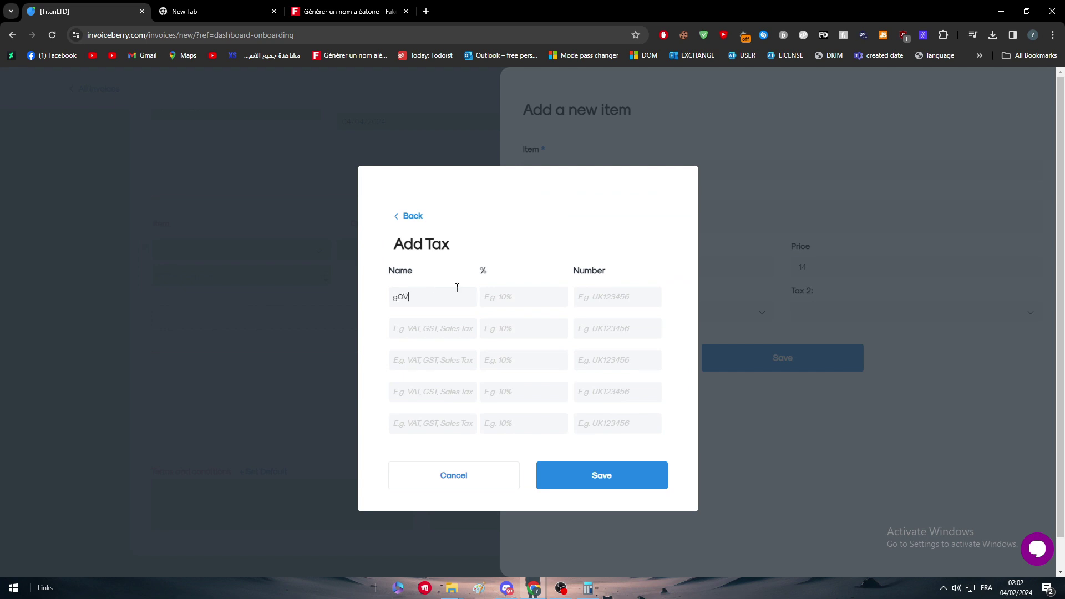
key(BackSpace)
key(BackSpace)
key(BackSpace)
key(BackSpace)
key(BackSpace)
text(Governement Tax)
click(516, 290)
text(20)
click(613, 491)
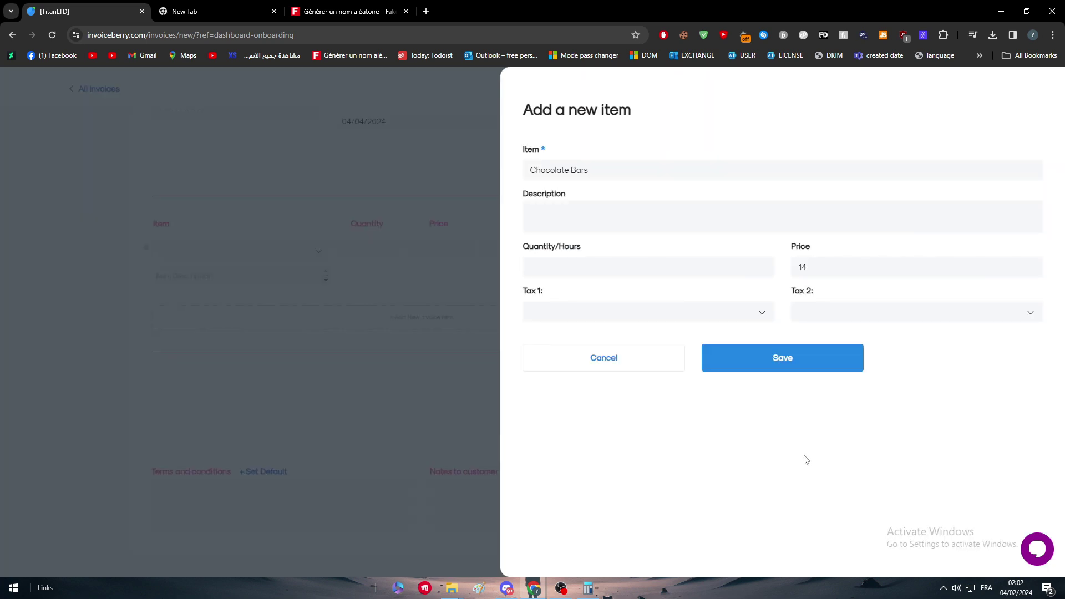
Save the Chocolate Bars item and apply Governement Tax (20%) as Tax 1 on its invoice line.
click(769, 361)
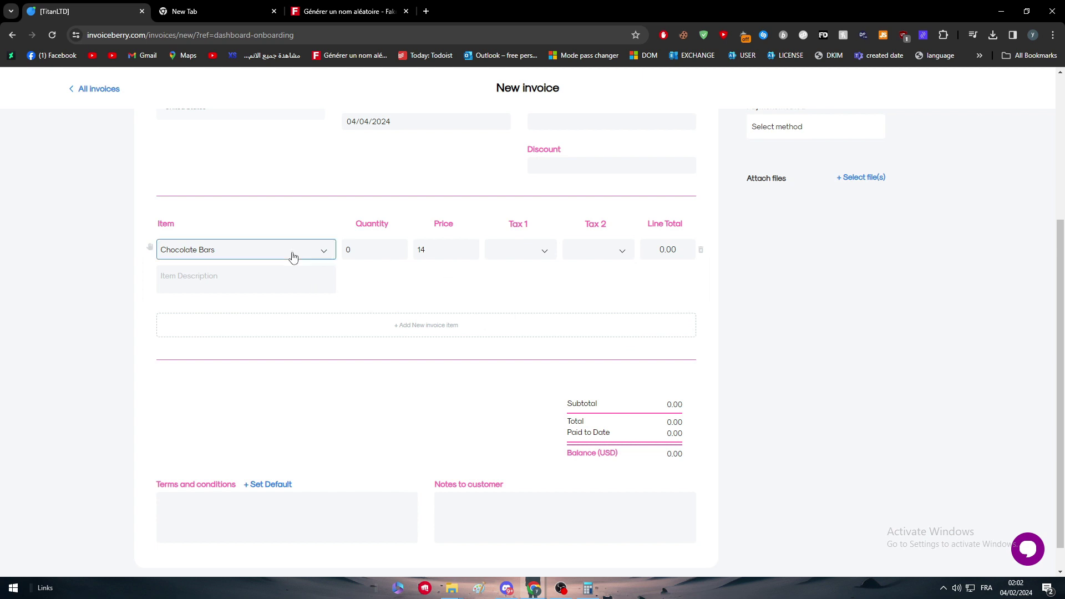
click(533, 254)
click(527, 290)
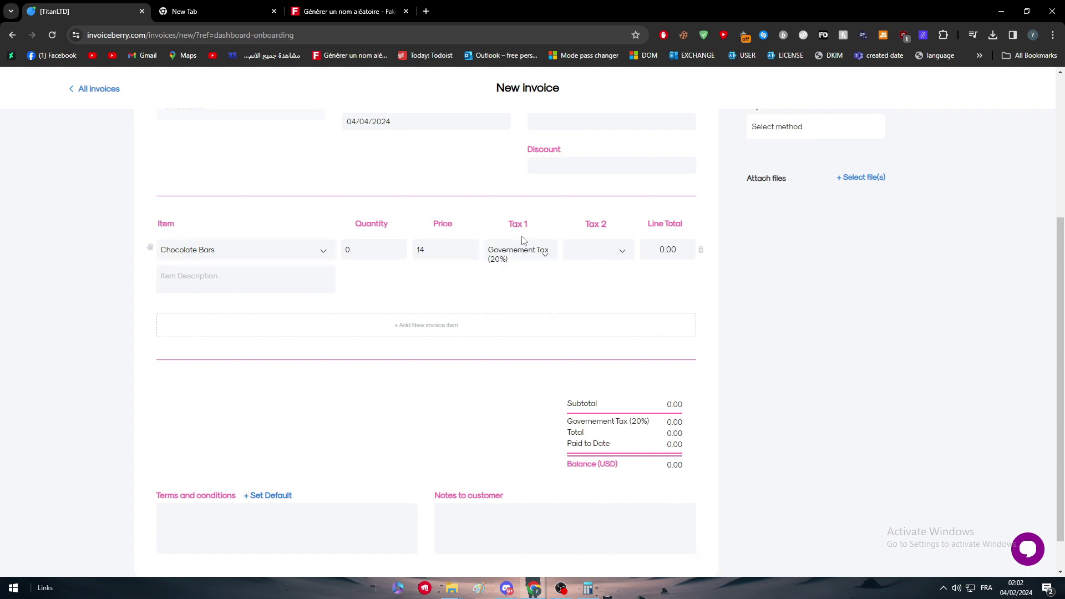
double_click(346, 249)
click(381, 218)
text(--)
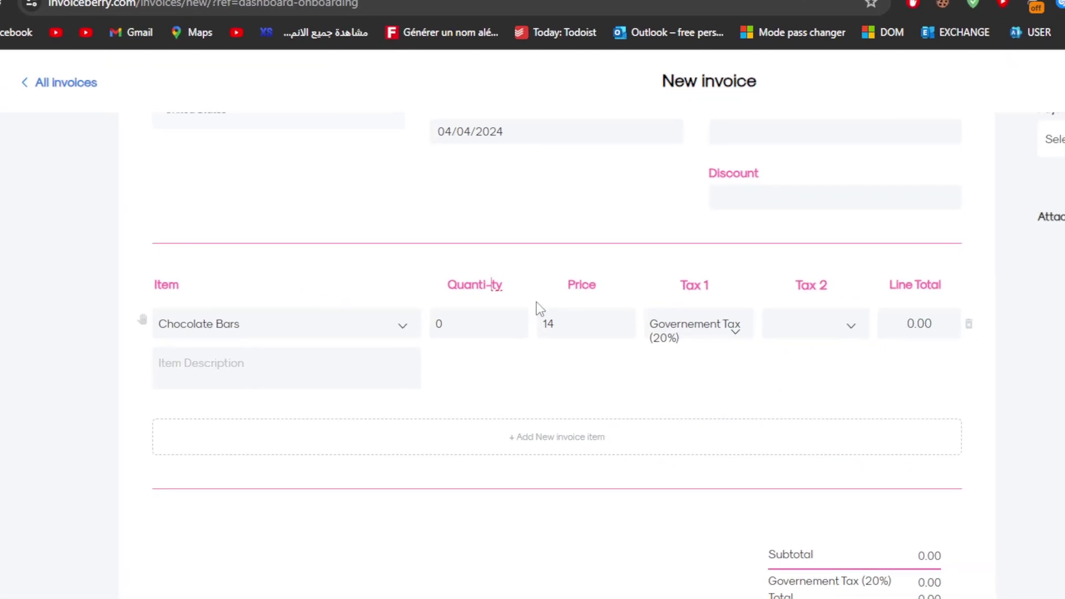
key(BackSpace)
Set the quantity of the Chocolate Bars line to 20000.
click(490, 324)
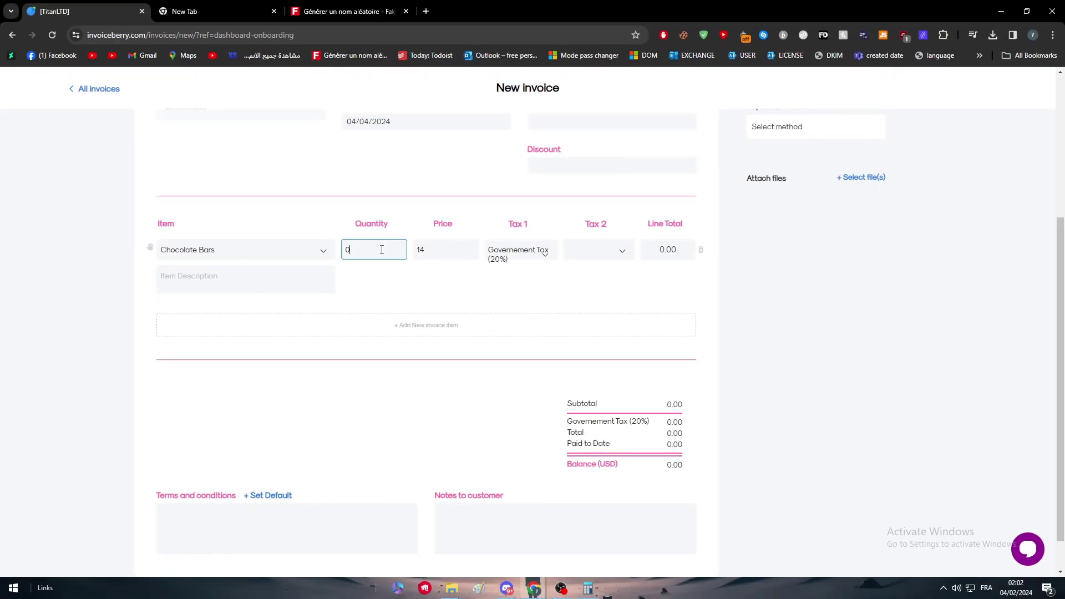
key(BackSpace)
text(20000)
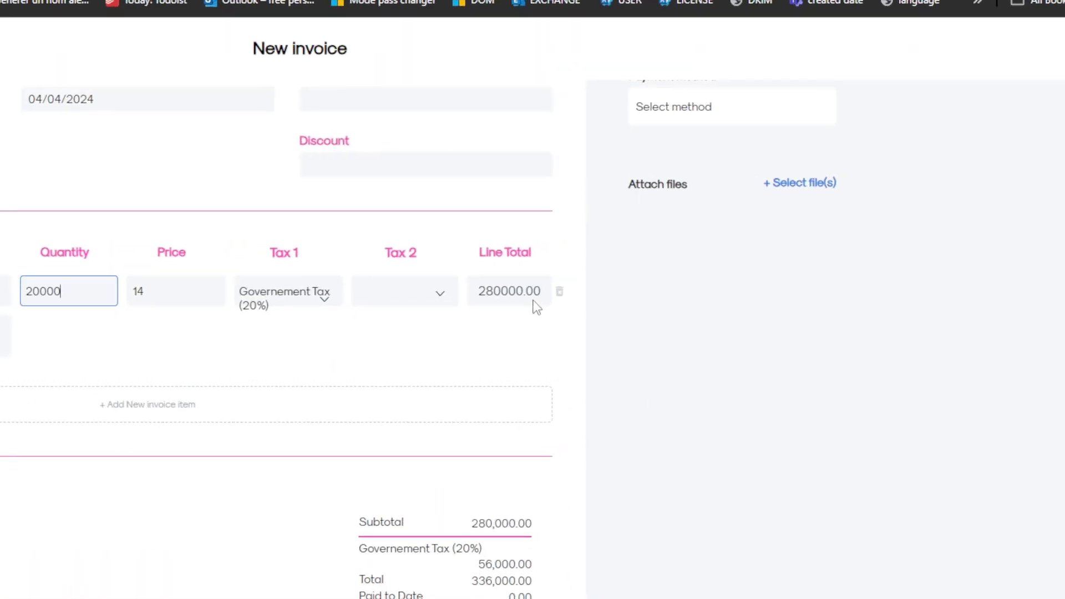
Review the Chocolate Bars line total and the invoice's subtotal, tax, total, paid to date and balance.
click(498, 295)
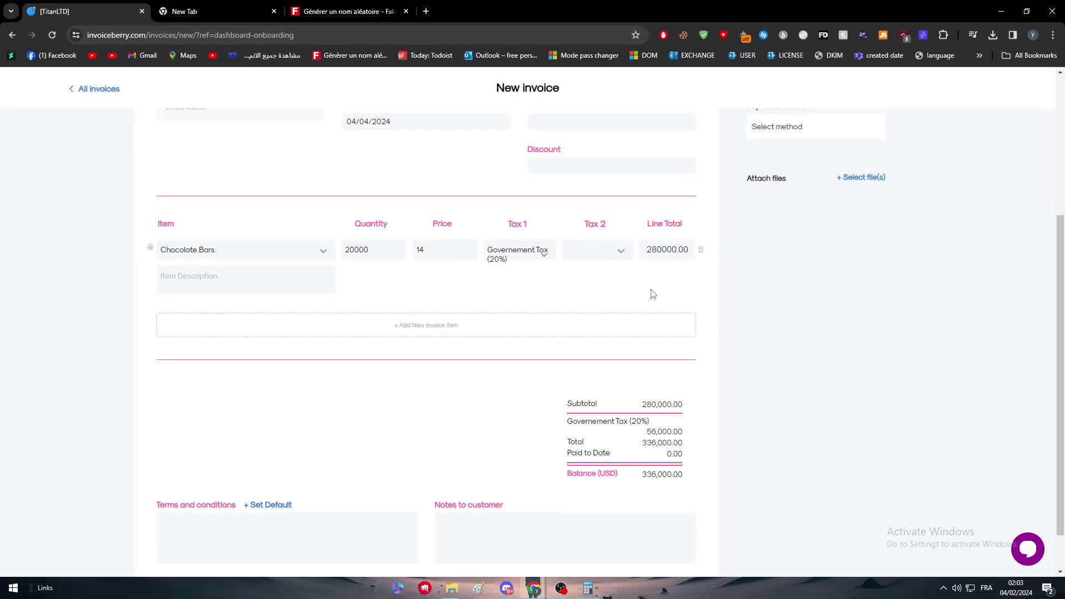
scroll(652, 294, down, 2)
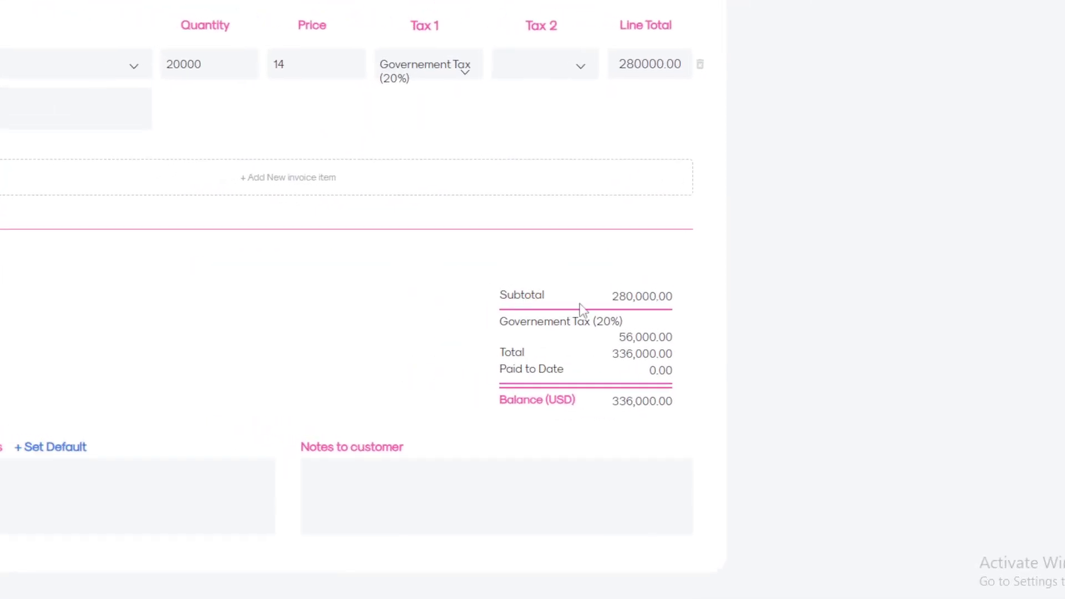
drag(502, 270, 511, 272)
click(544, 299)
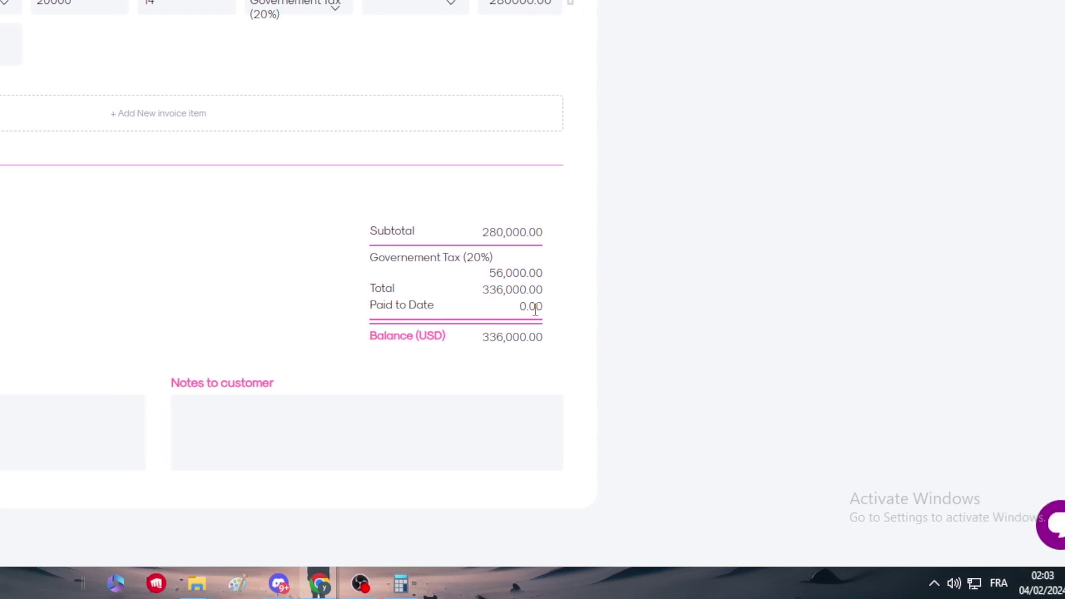
double_click(558, 308)
click(535, 314)
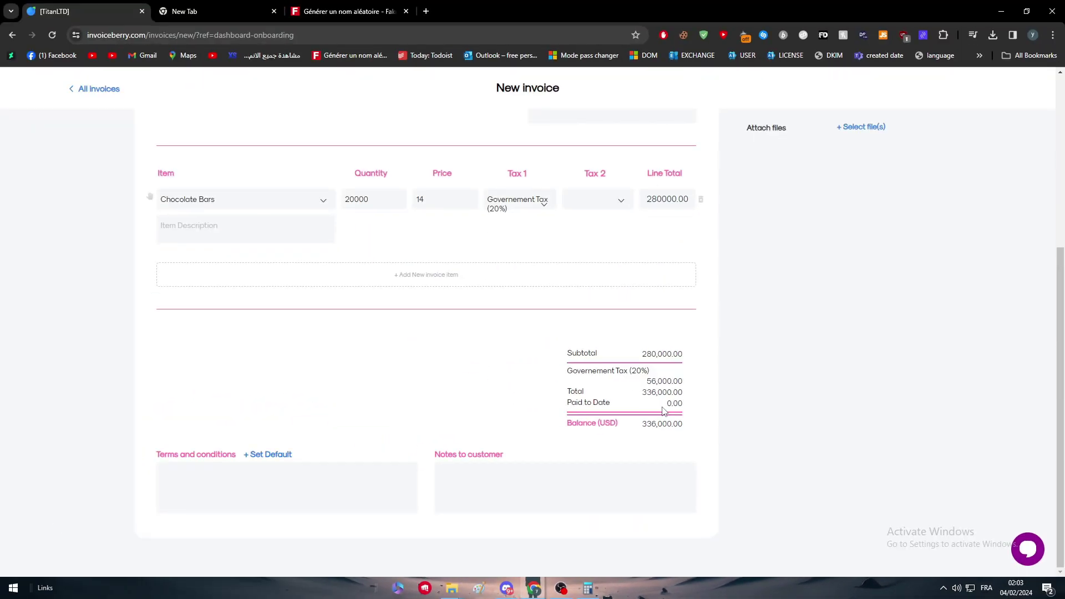
scroll(499, 346, up, 4)
scroll(666, 449, down, 5)
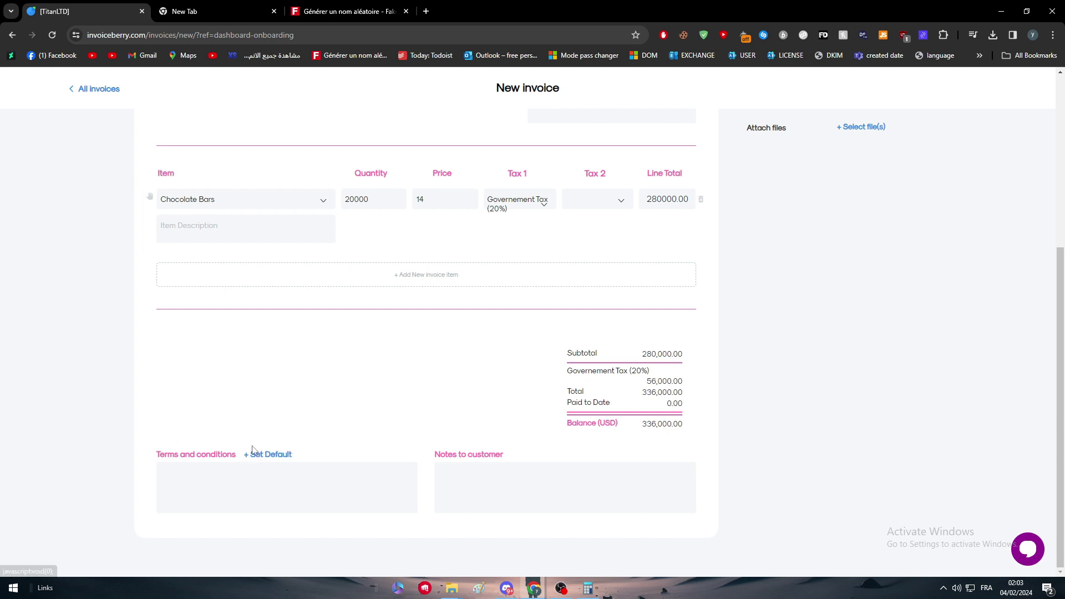
Look at the default terms form for the invoice's terms and conditions and close it without entering any text.
click(262, 461)
click(480, 373)
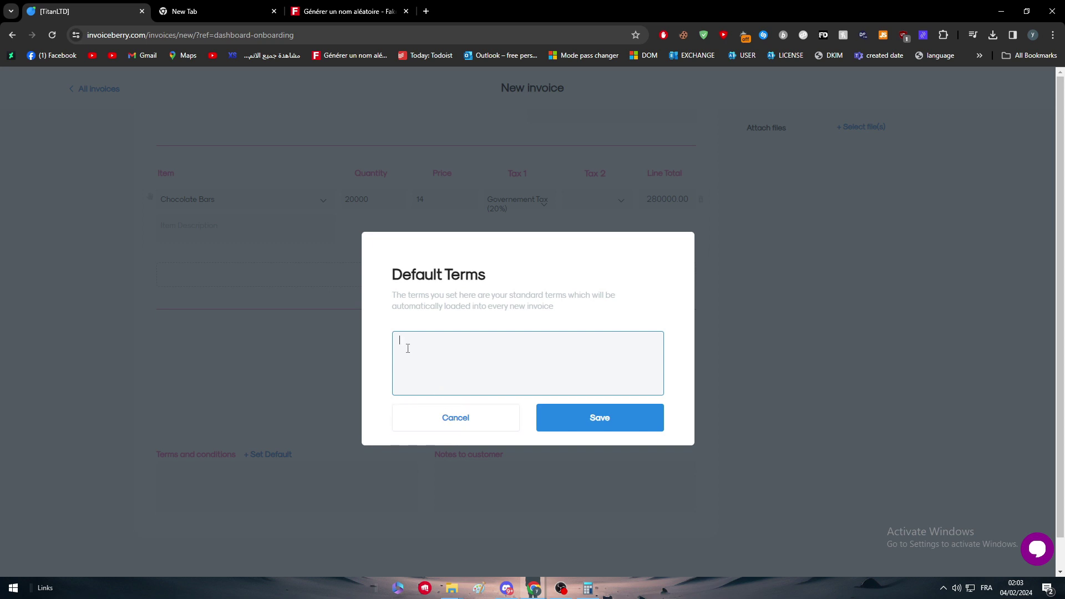
click(425, 302)
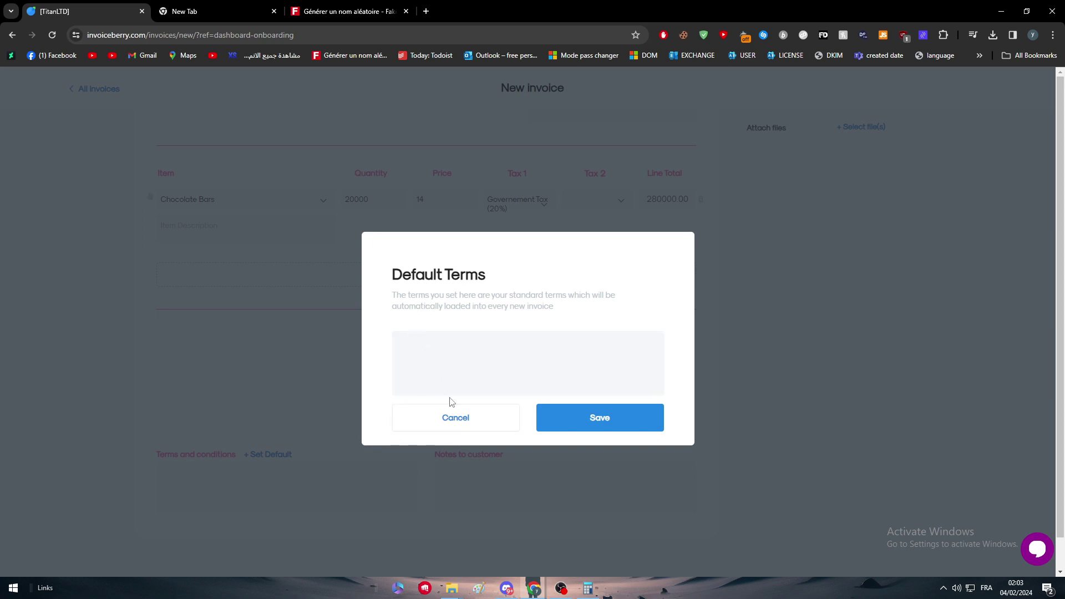
click(575, 418)
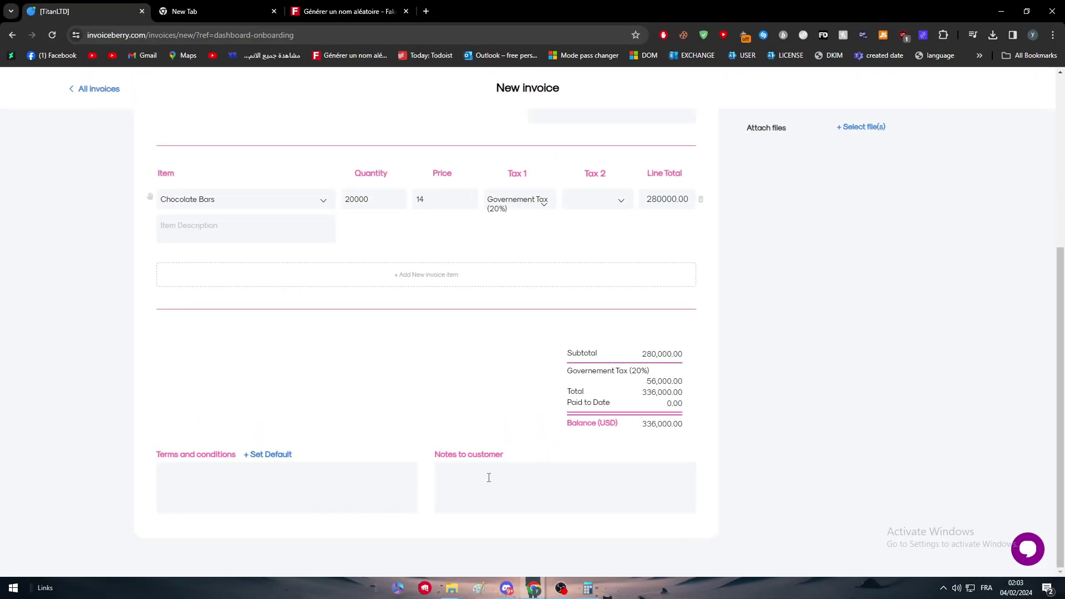
scroll(549, 480, up, 4)
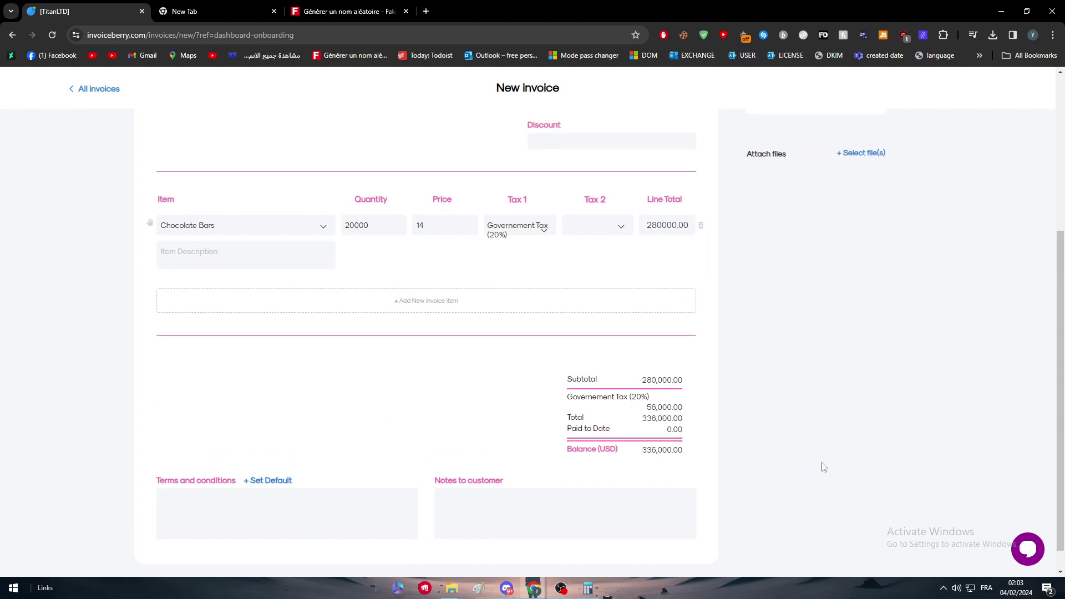
scroll(516, 487, down, 4)
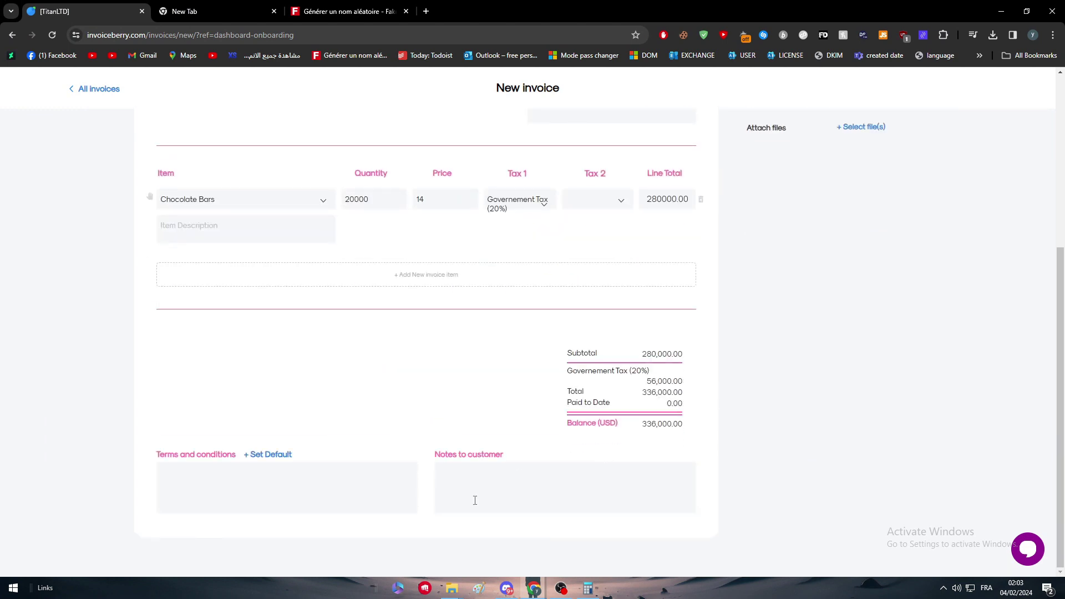
Change the invoice number to 000201.
scroll(727, 469, up, 1)
scroll(858, 319, up, 4)
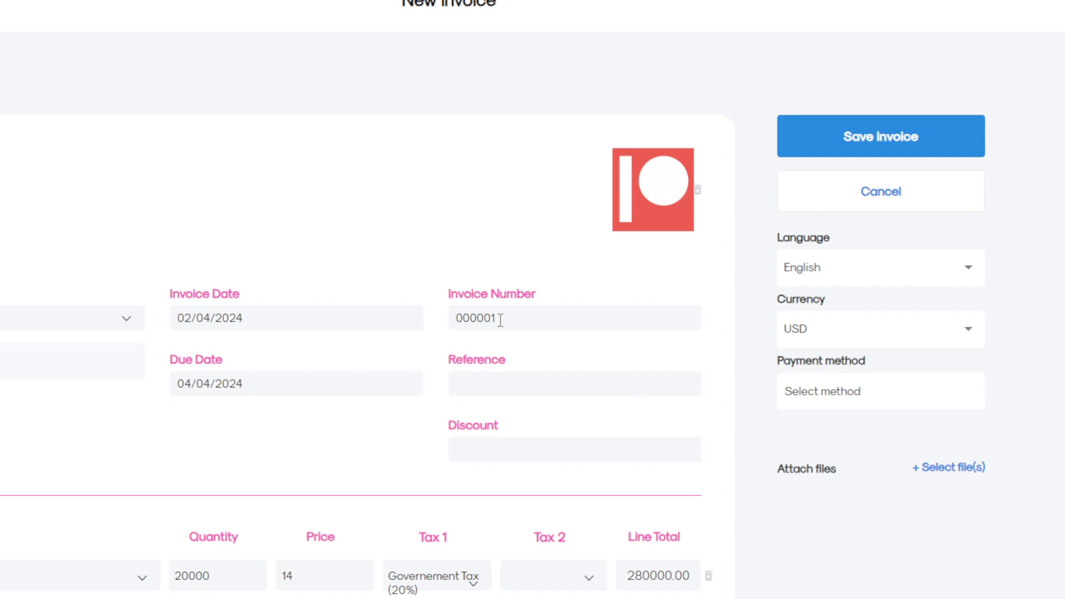
drag(486, 319, 480, 319)
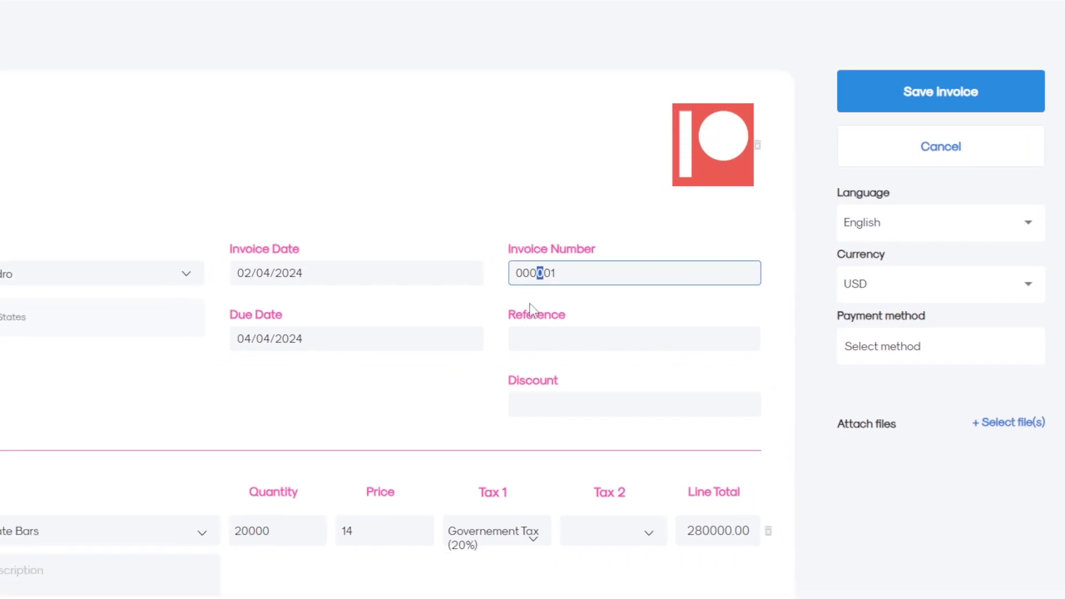
text(2)
click(568, 305)
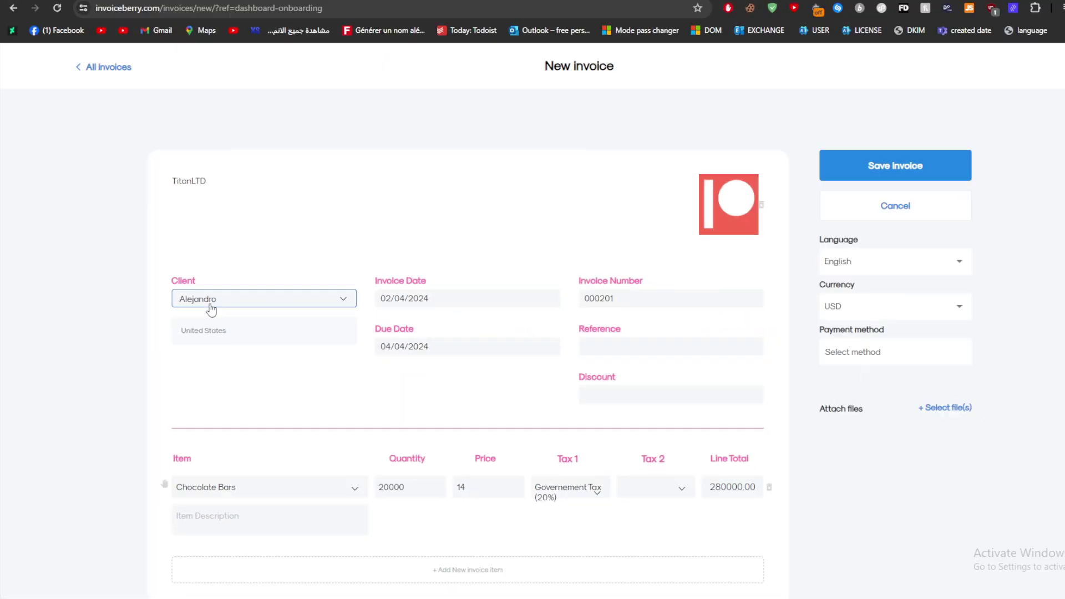
Enter A-0001 as the invoice reference.
click(566, 349)
text(A)
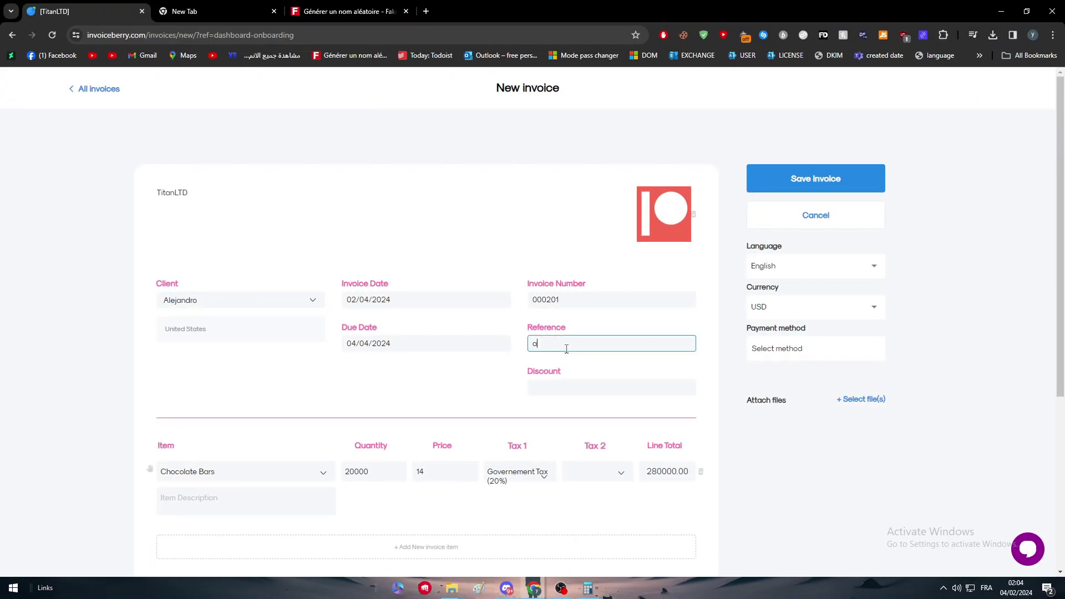
text(-00010)
click(567, 366)
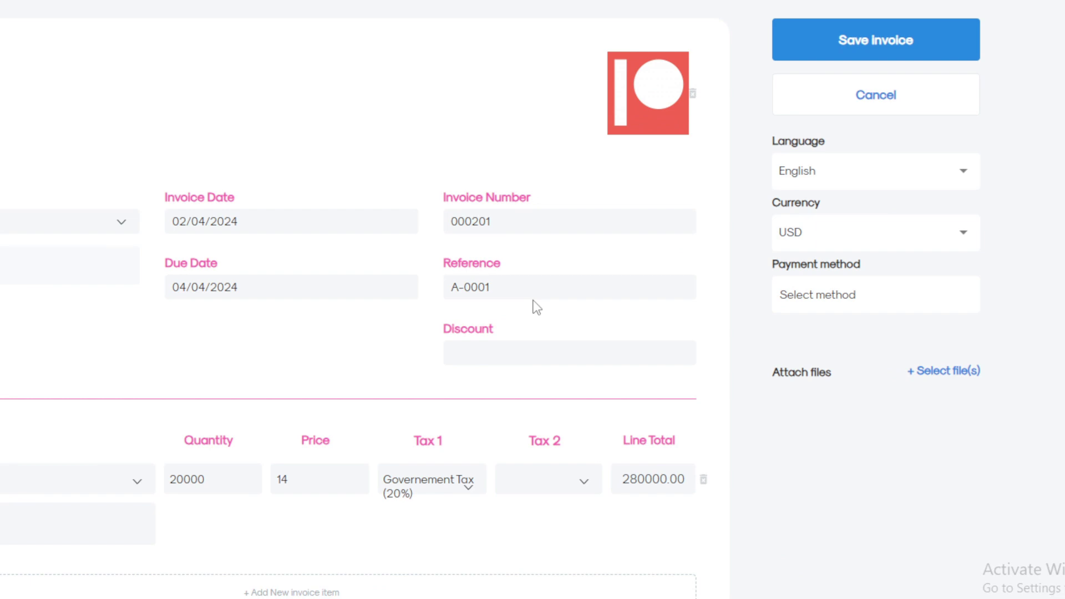
Try a discount of 300 on the invoice and check its effect on the totals.
click(528, 359)
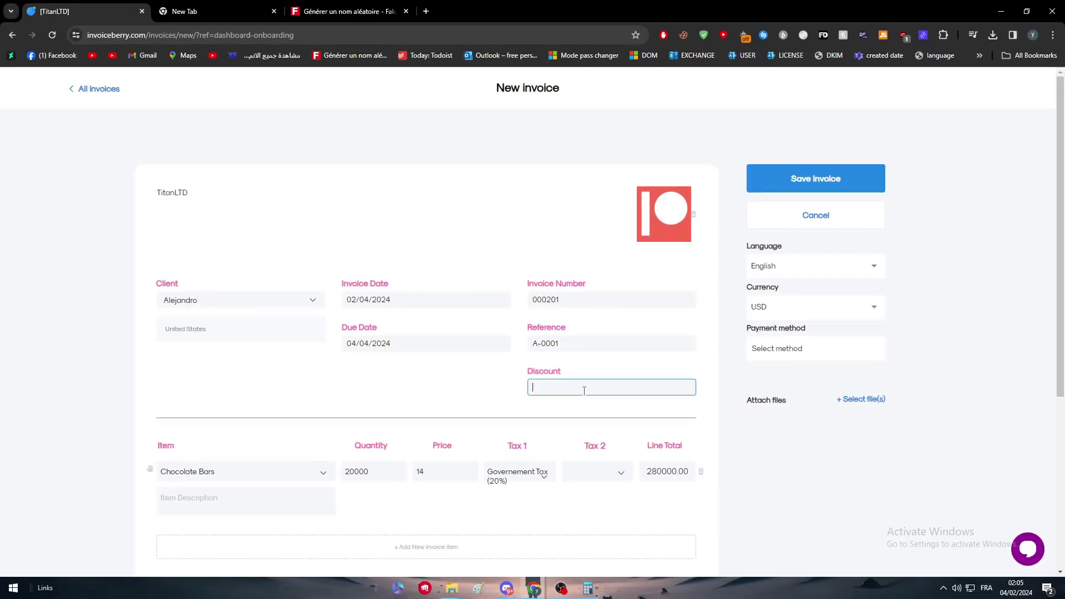
text(300)
key(Return)
click(574, 157)
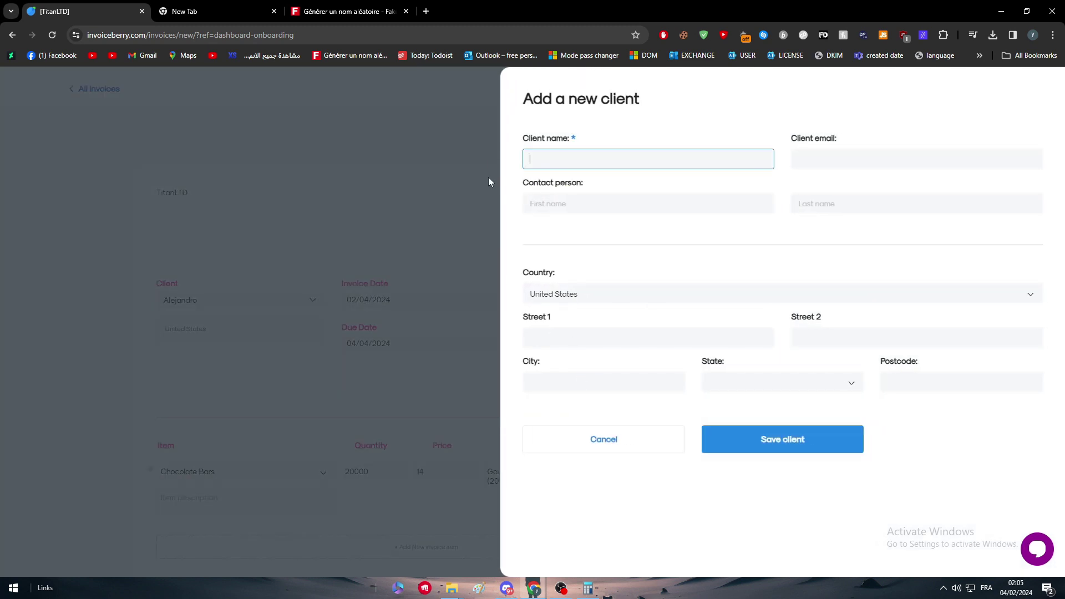
click(389, 195)
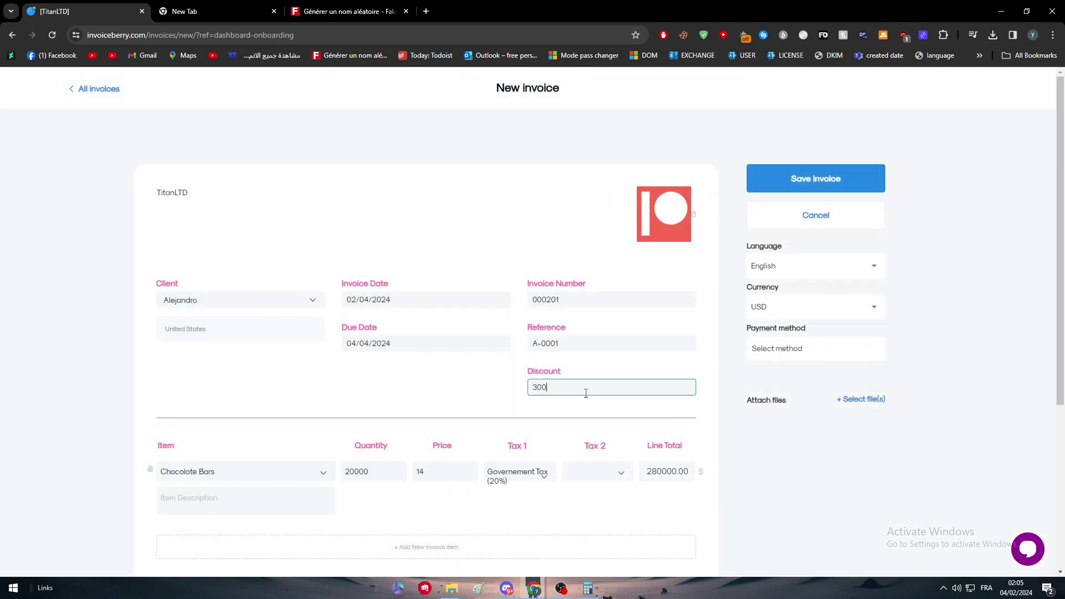
double_click(585, 392)
click(784, 458)
scroll(786, 458, down, 5)
scroll(773, 453, up, 2)
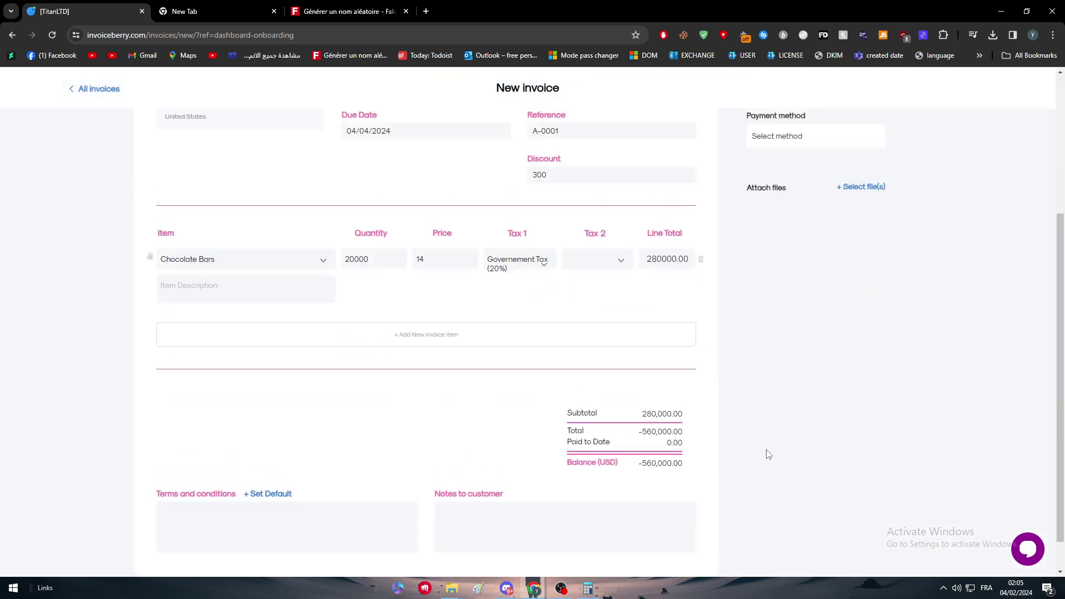
scroll(674, 456, down, 2)
scroll(687, 349, up, 2)
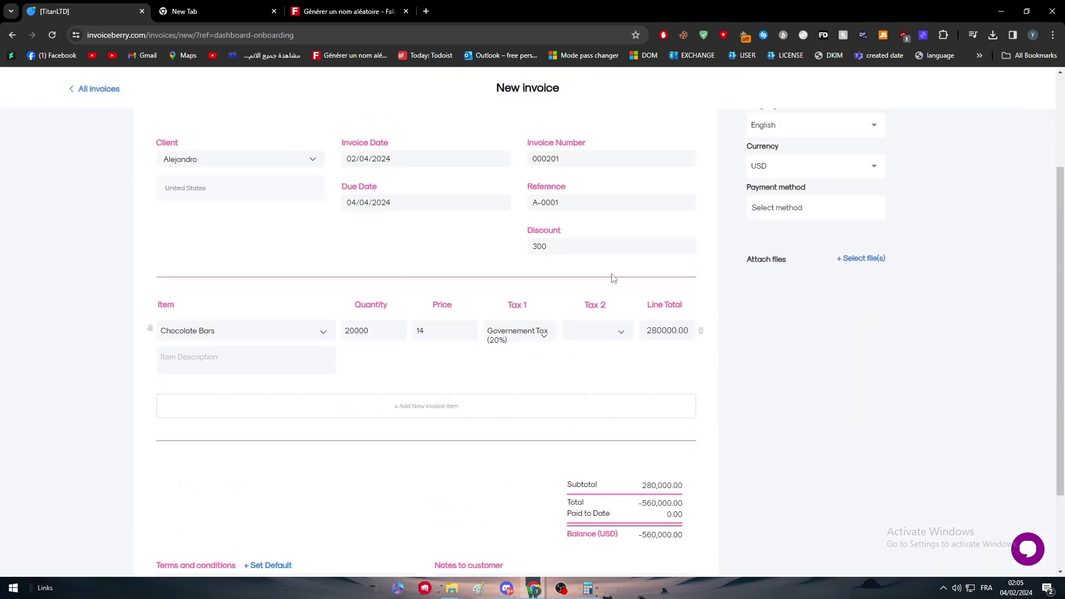
Try invoice discounts of 1 and 20 in place of the 300 discount.
double_click(541, 246)
key(BackSpace)
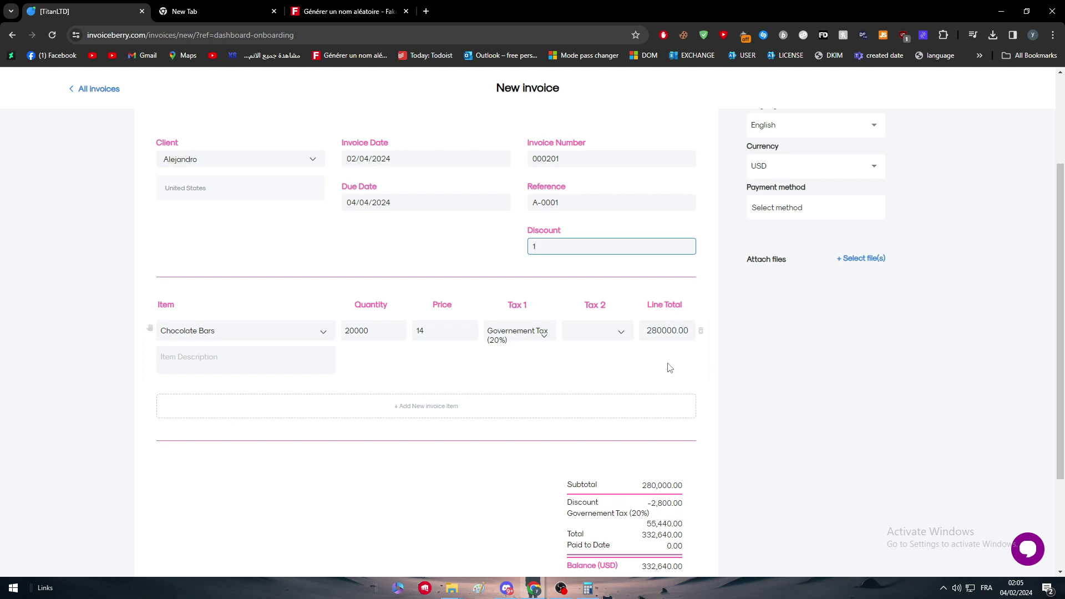
key(BackSpace)
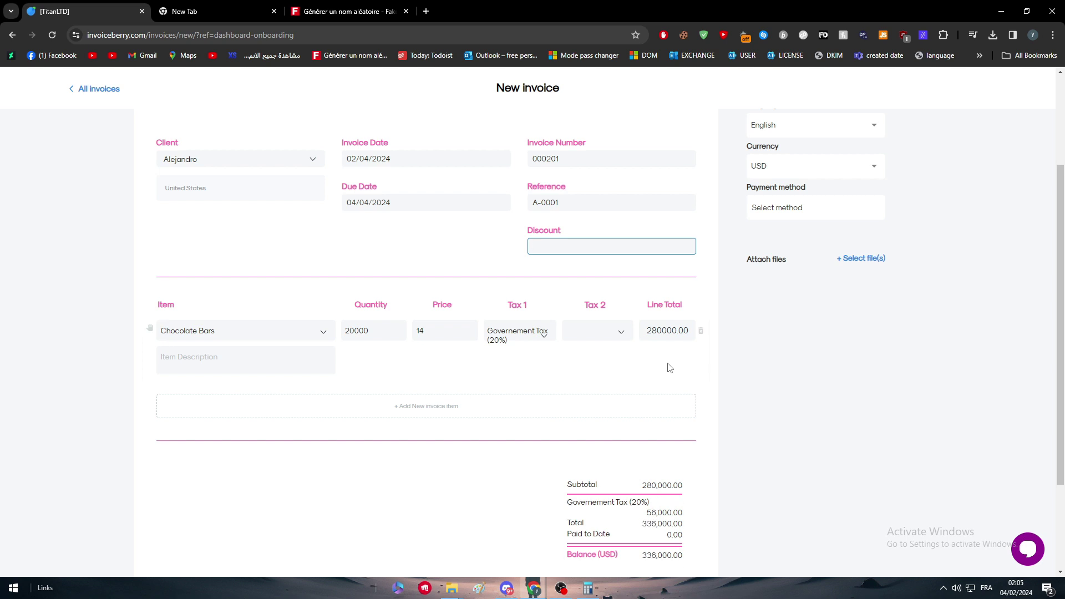
text(20)
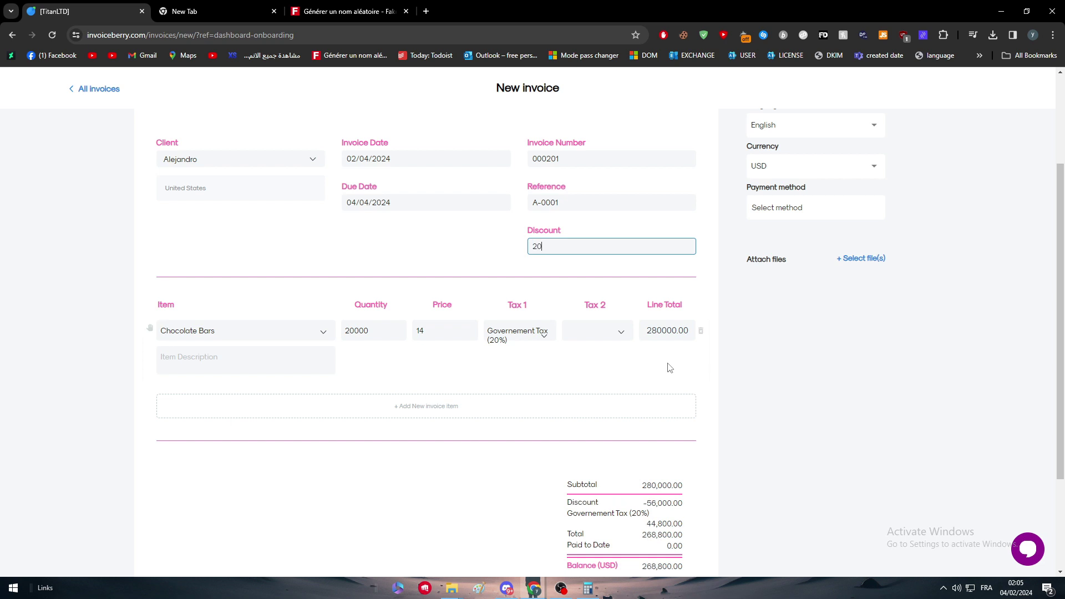
Set the invoice discount to 3.5 and check the recalculated totals.
key(BackSpace)
key(BackSpace)
text(3.5)
click(750, 463)
scroll(721, 466, down, 2)
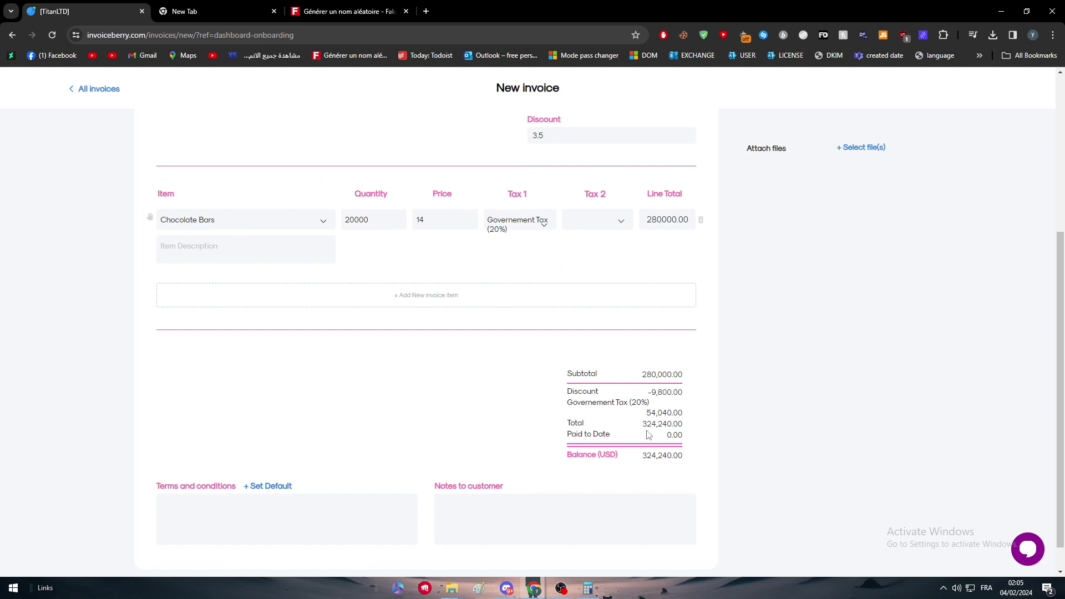
scroll(765, 452, up, 5)
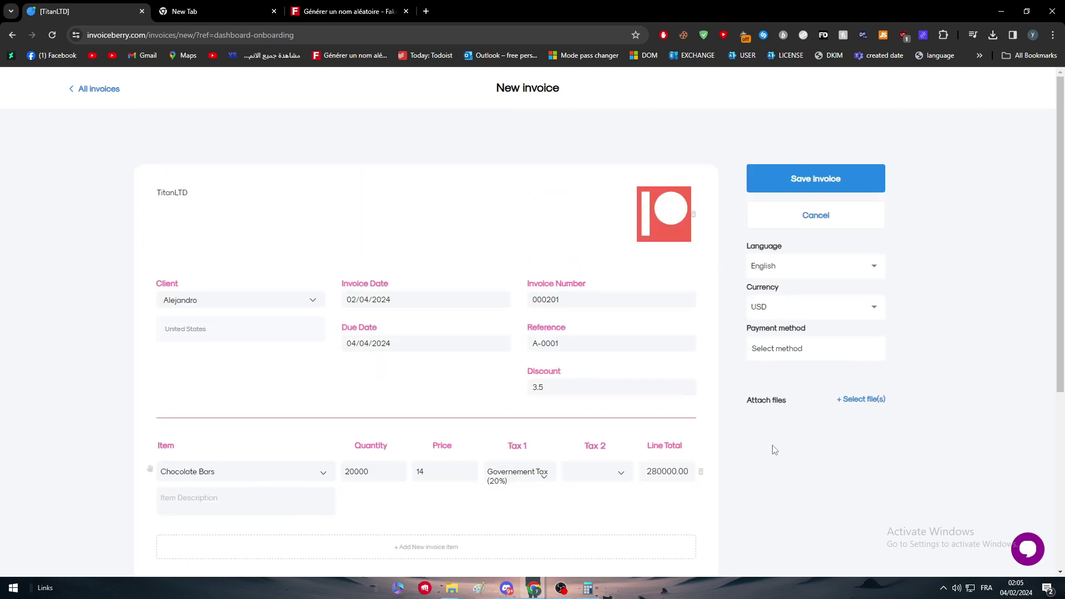
Review the completed invoice from header to totals and save it.
scroll(737, 492, down, 3)
scroll(741, 495, down, 2)
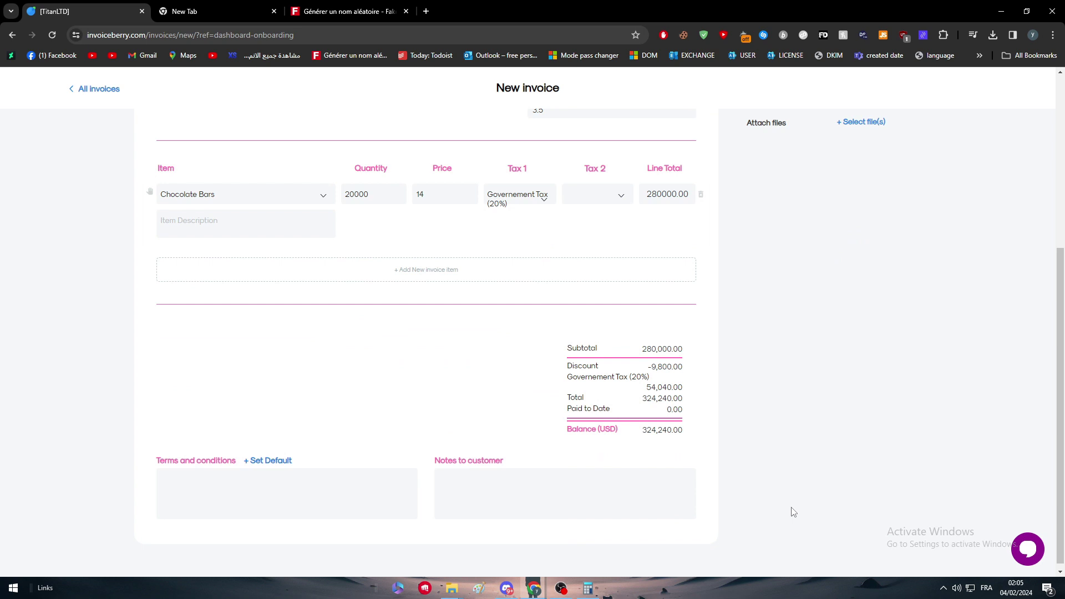
scroll(689, 438, up, 5)
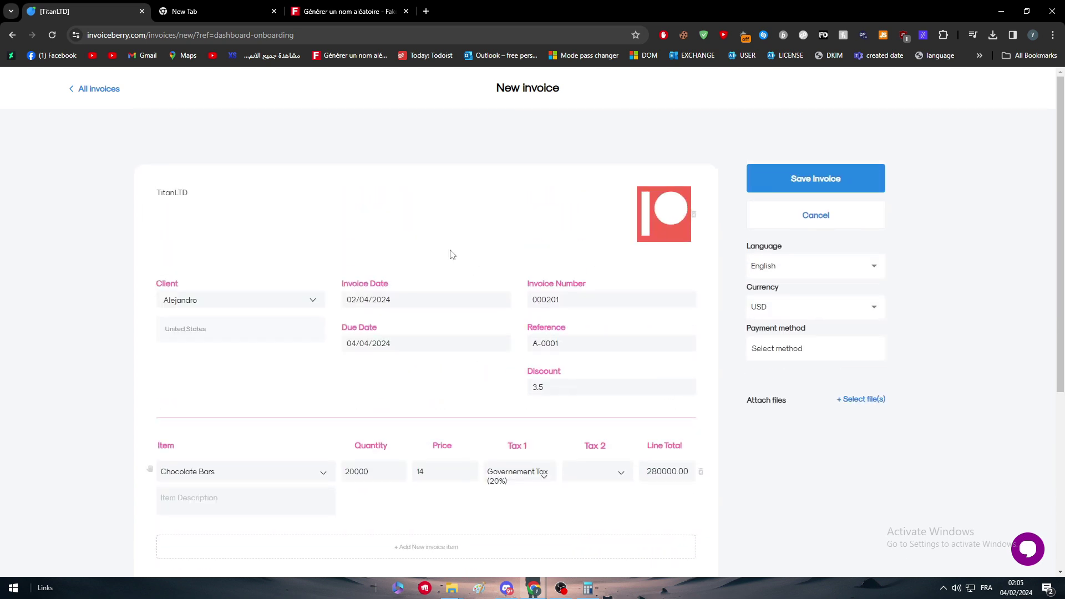
click(805, 178)
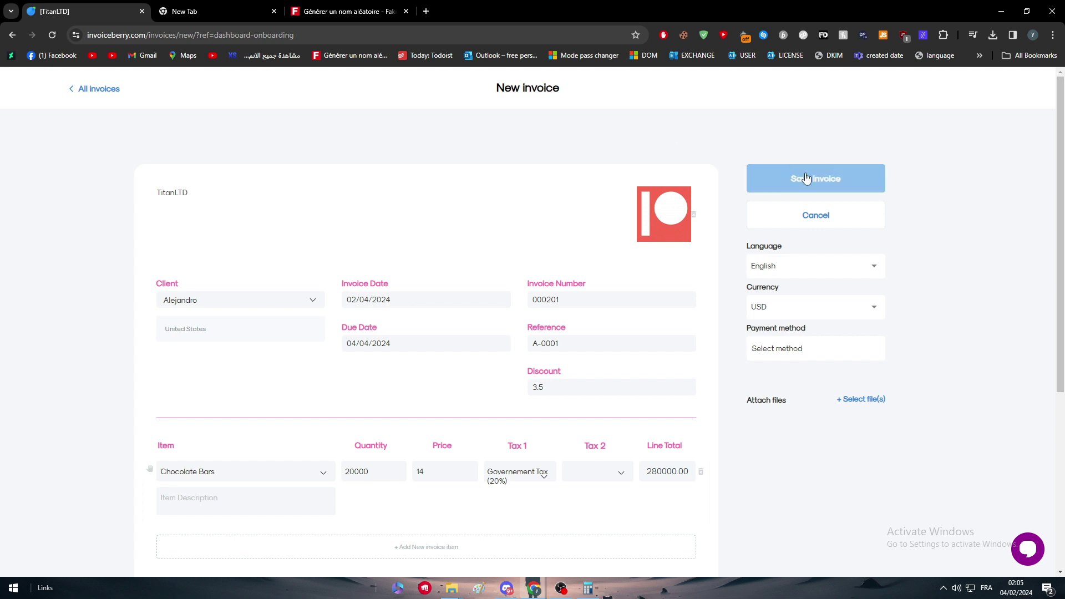